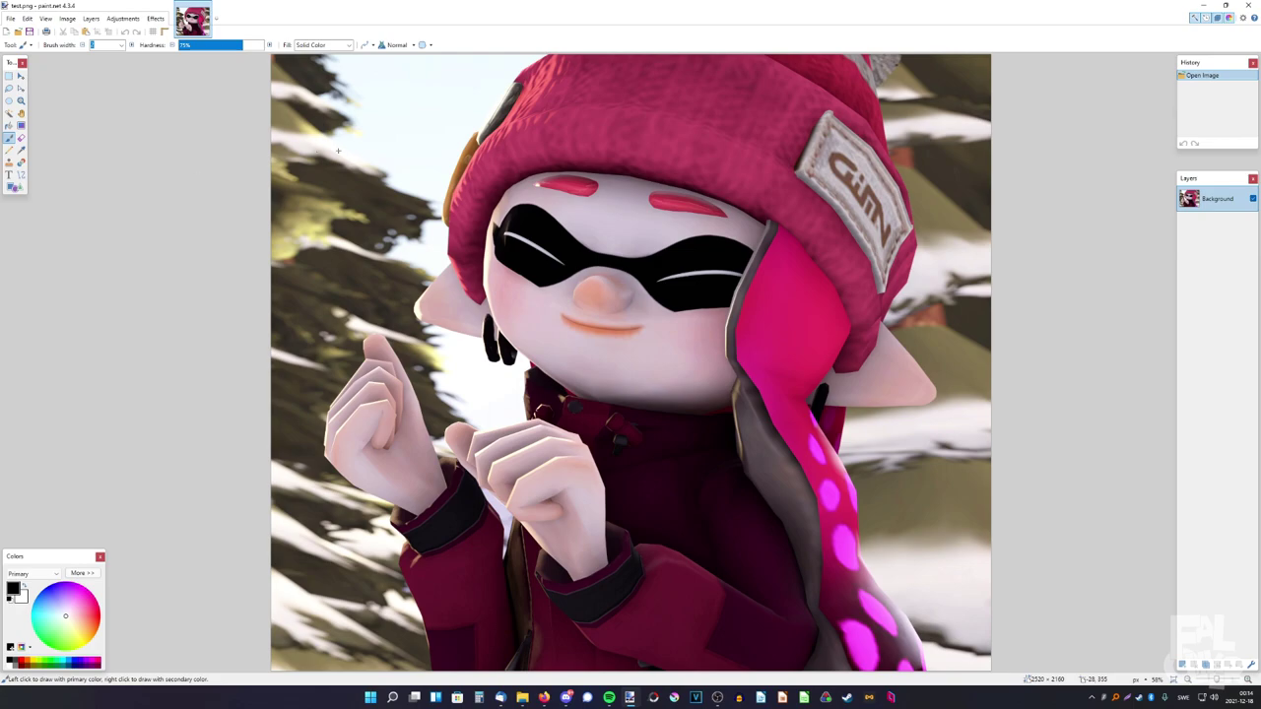
- Add a new empty layer above the background and make white the painting colour
key(ctrl+minus)
key(ctrl+minus)
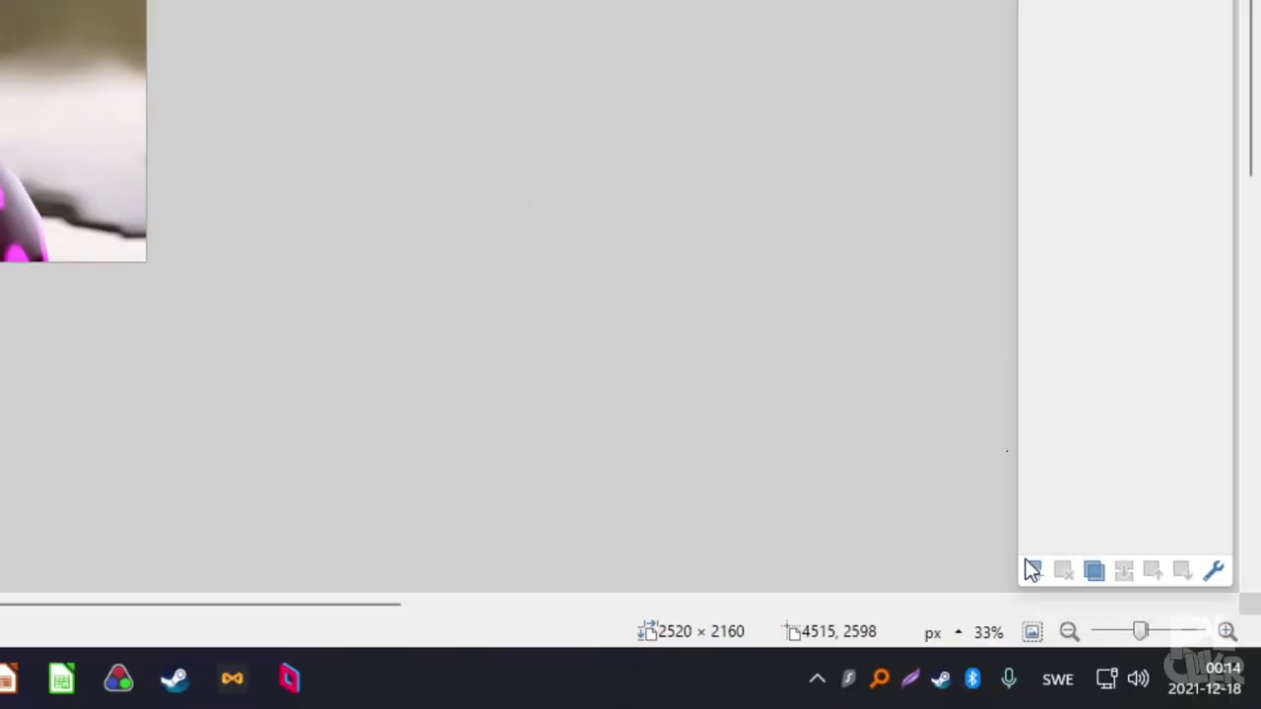
click(1032, 570)
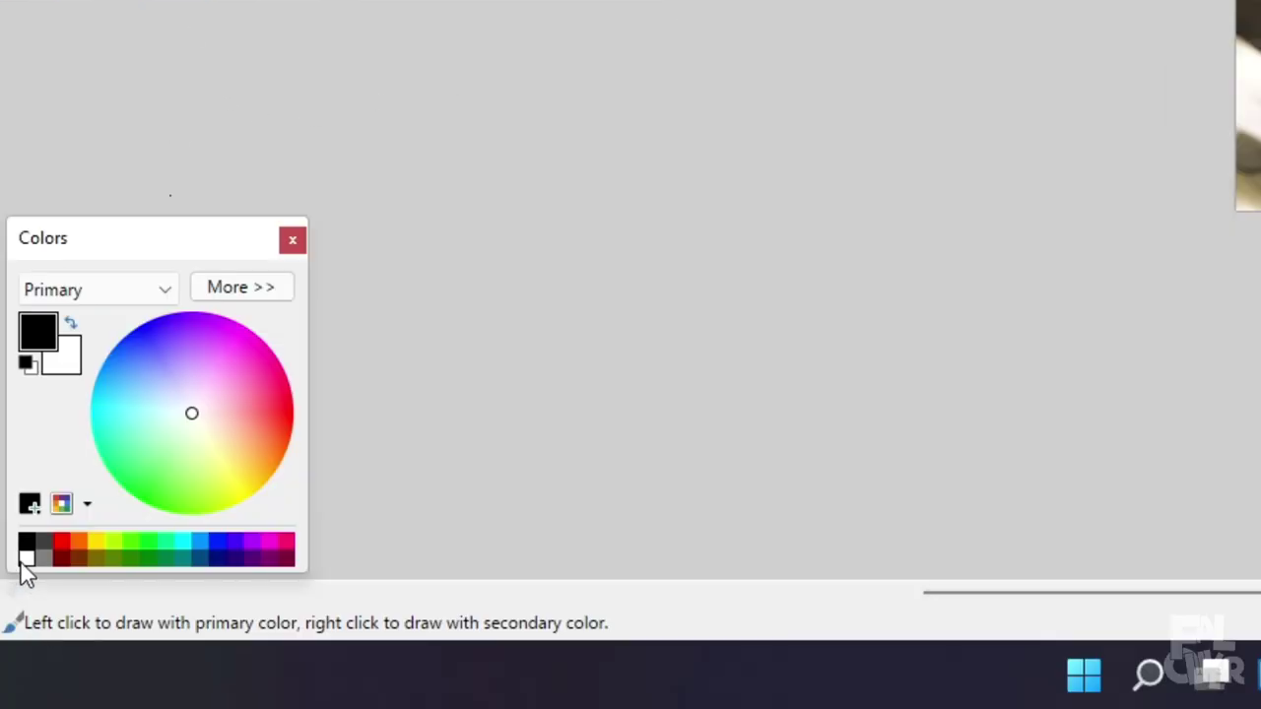
click(8, 658)
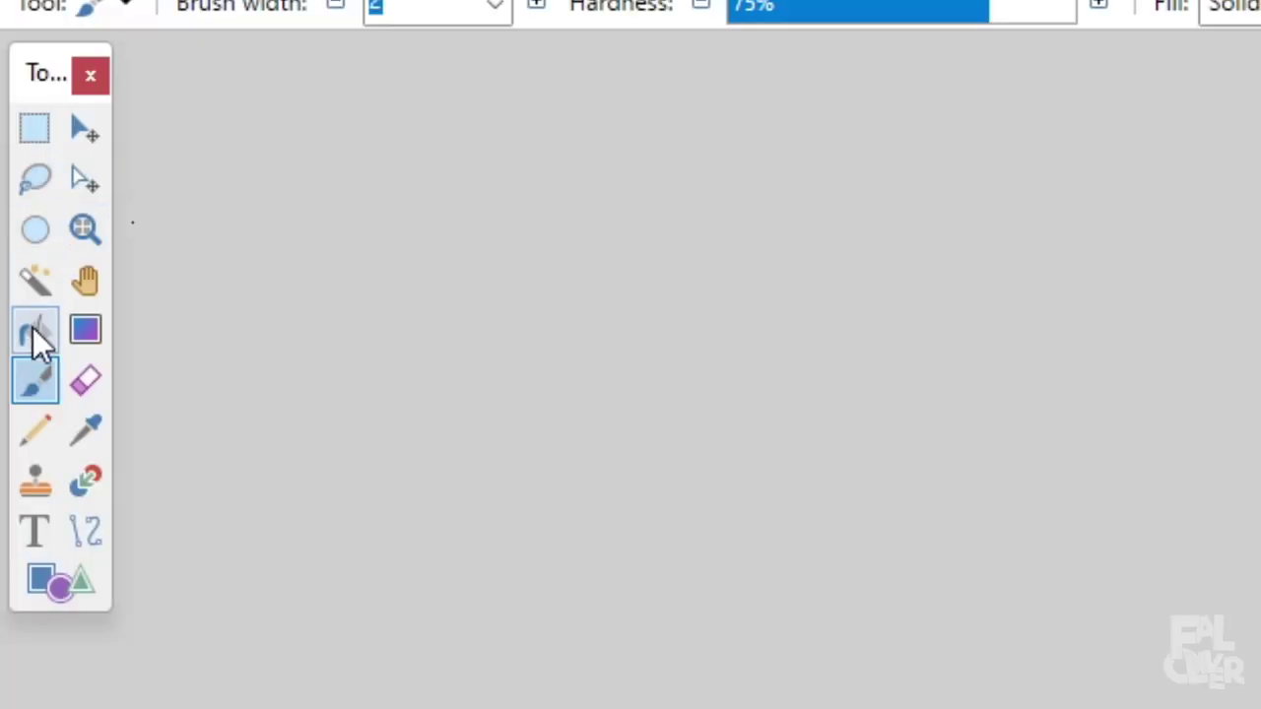
- Set the paintbrush width to 45 pixels
click(314, 116)
click(311, 118)
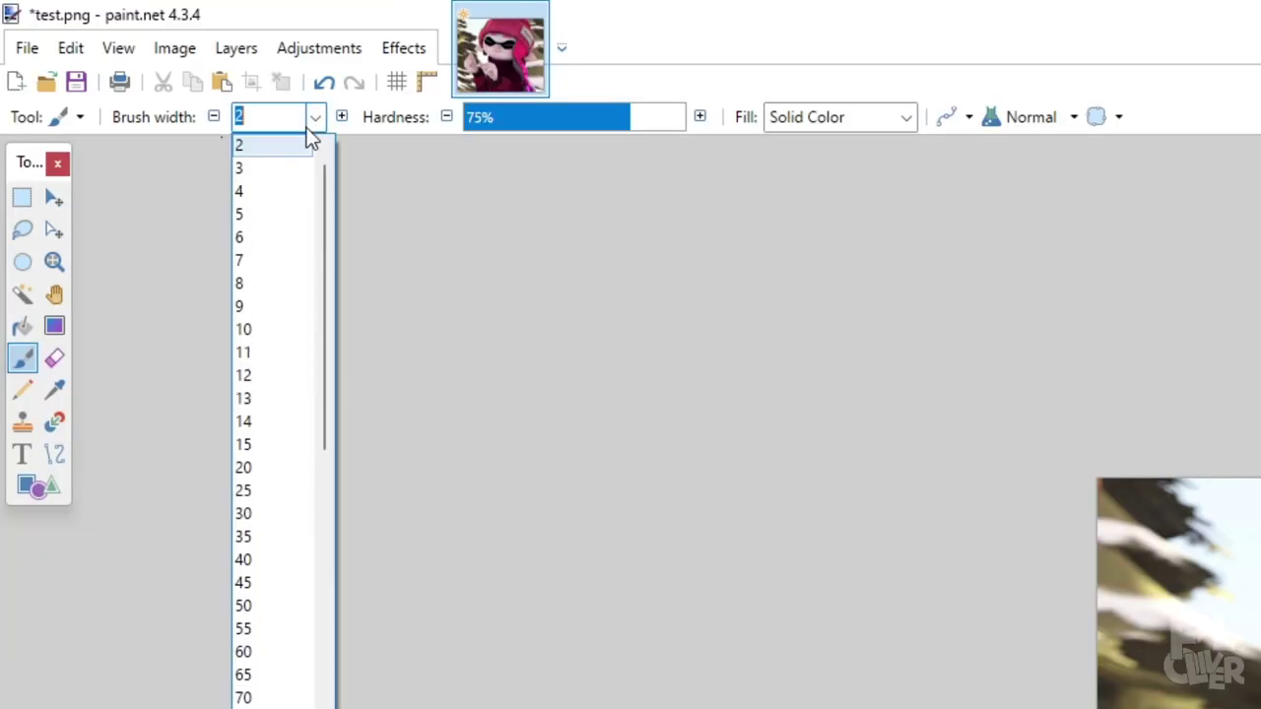
scroll(275, 281, down, 3)
click(277, 399)
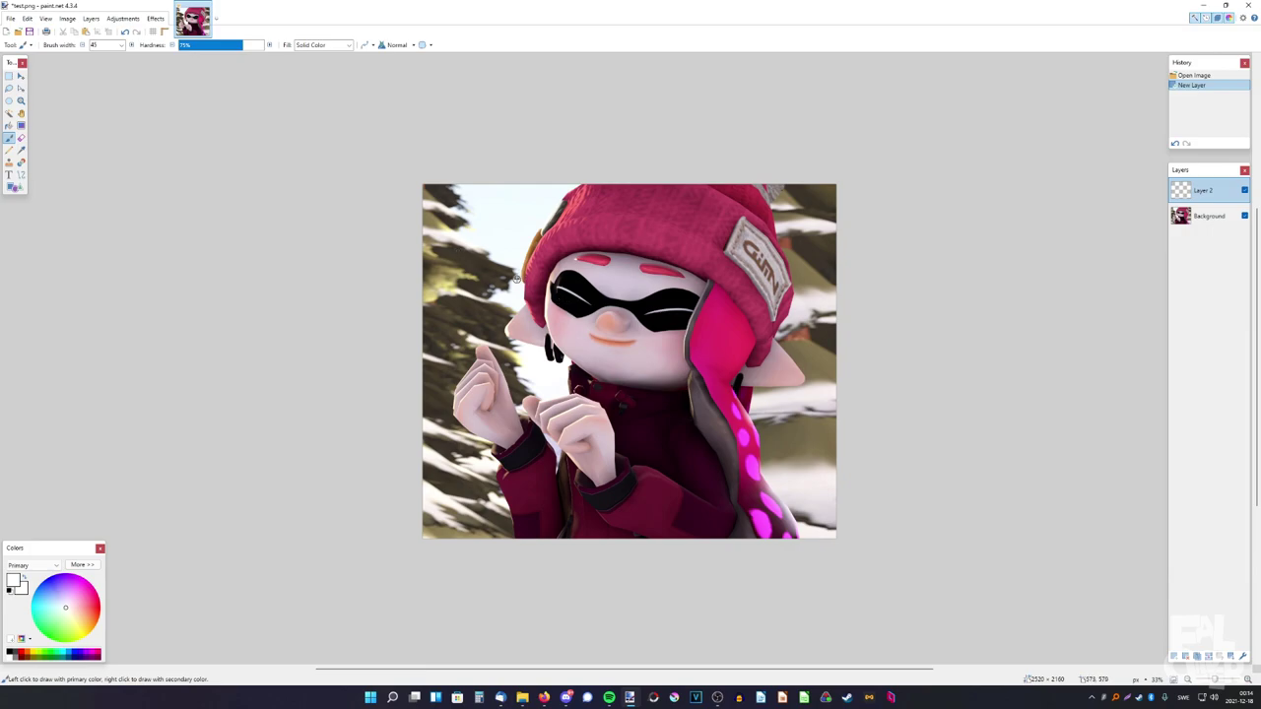
scroll(516, 280, up, 1)
- Paint white snow dots on Layer 2 at the right, the hat edge, lower right and bottom-left
scroll(516, 279, up, 1)
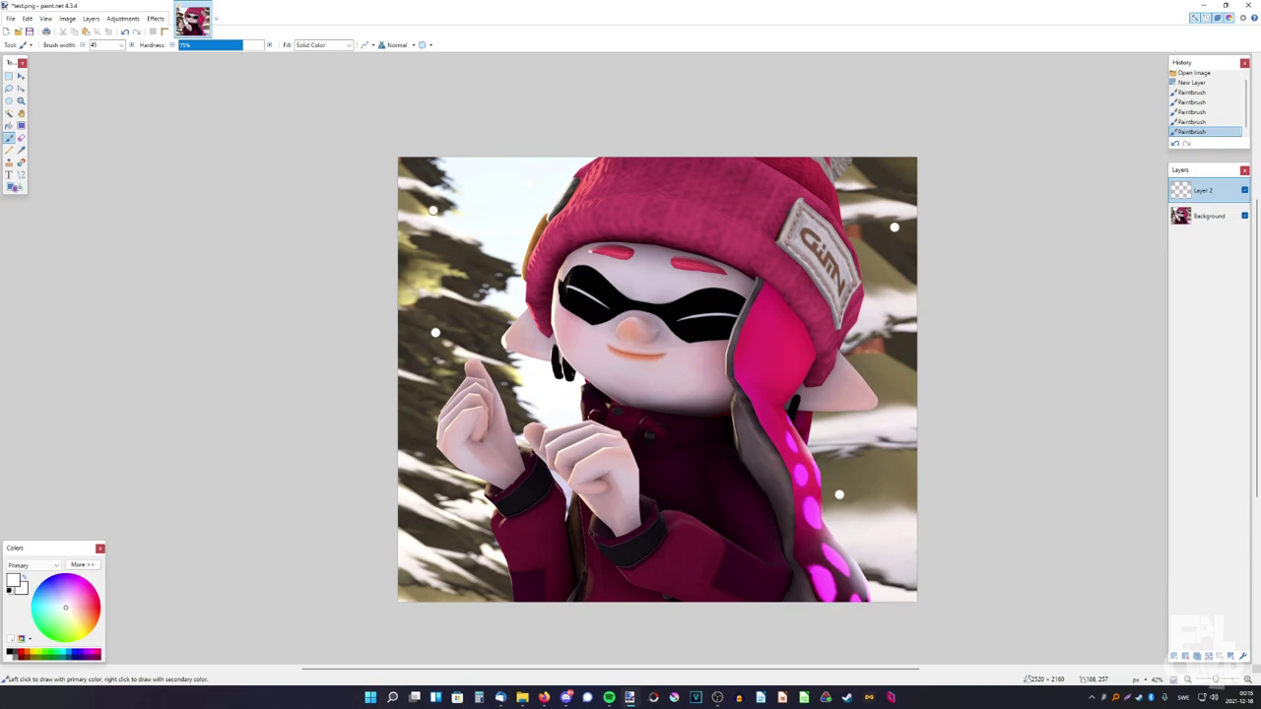
click(870, 332)
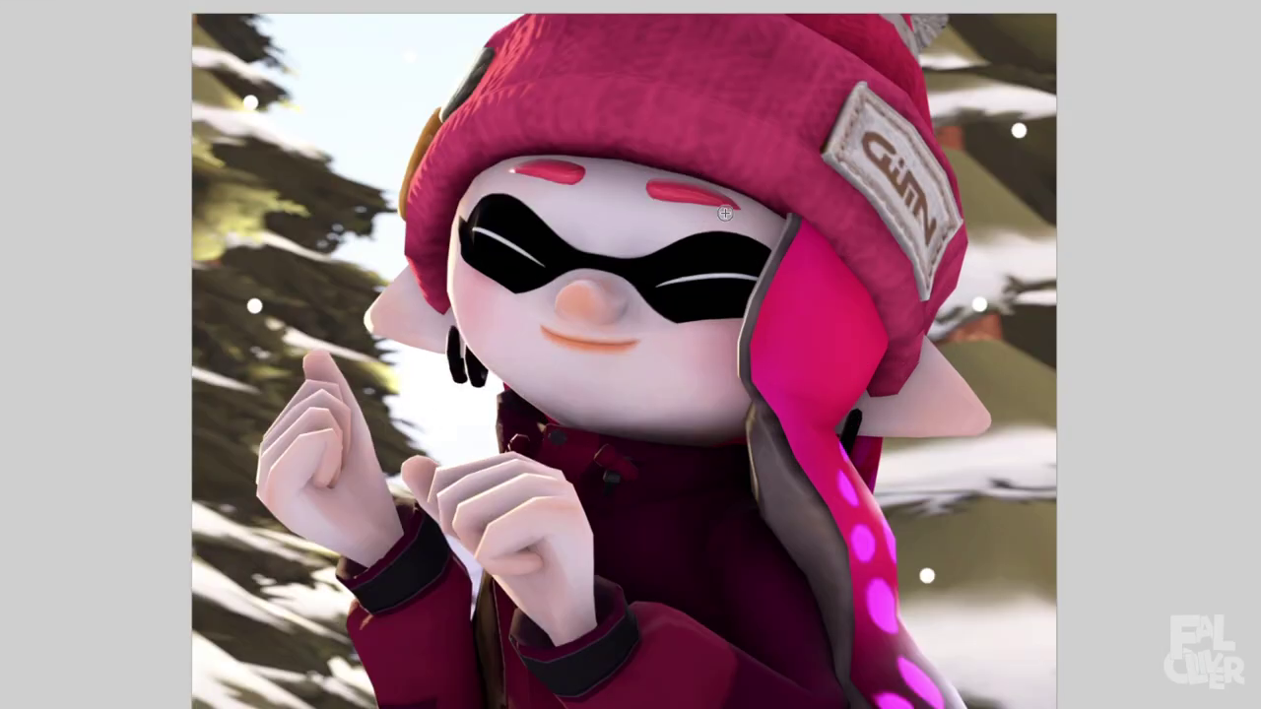
click(582, 217)
key(ctrl+z)
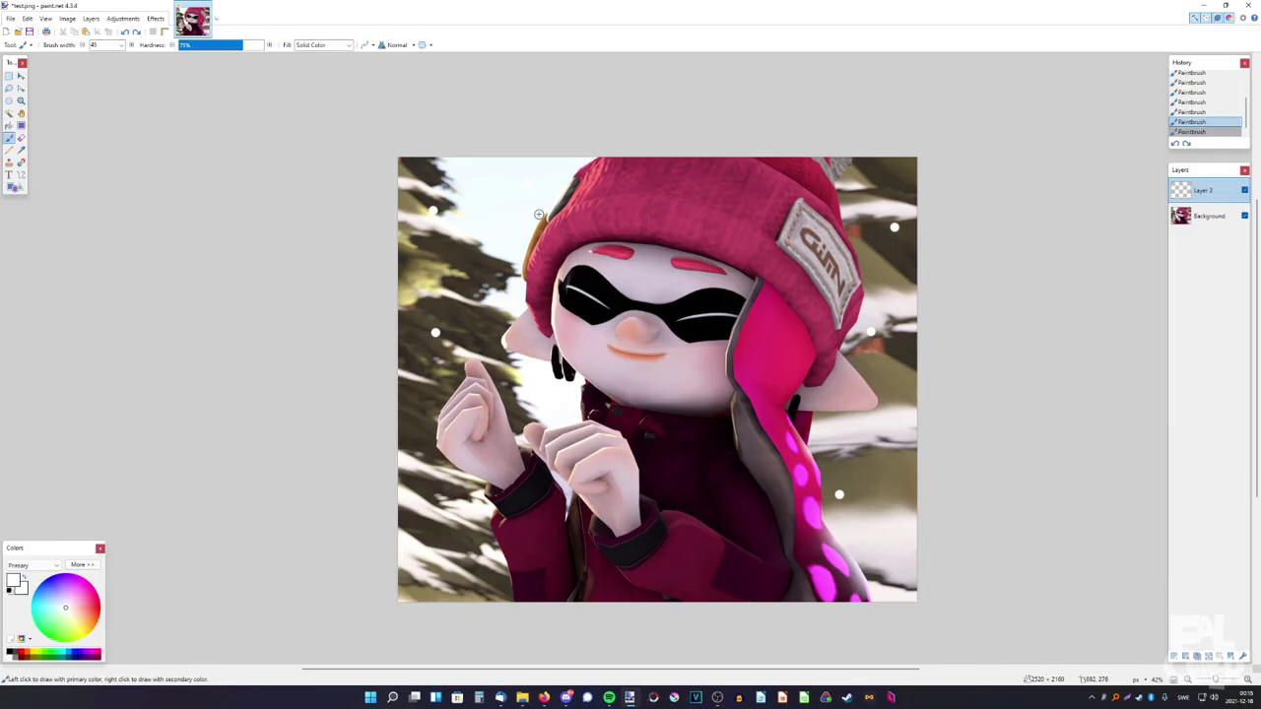
key(ctrl+y)
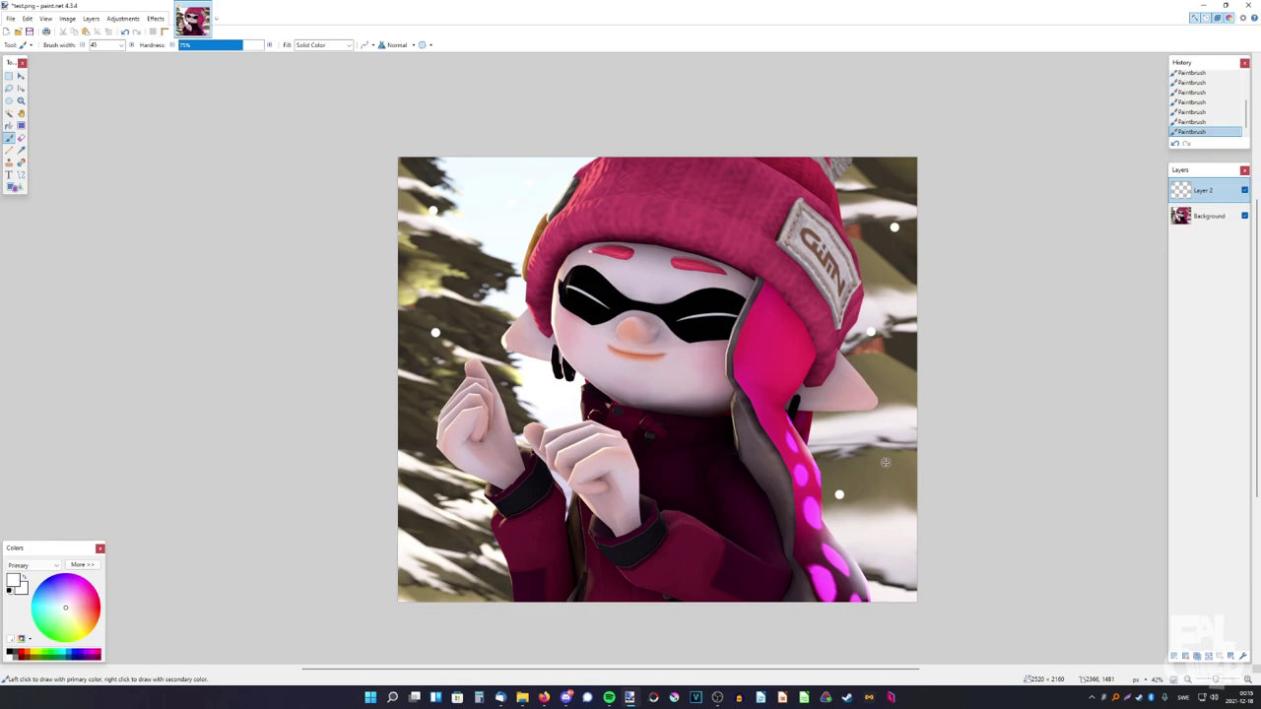
click(885, 462)
click(487, 583)
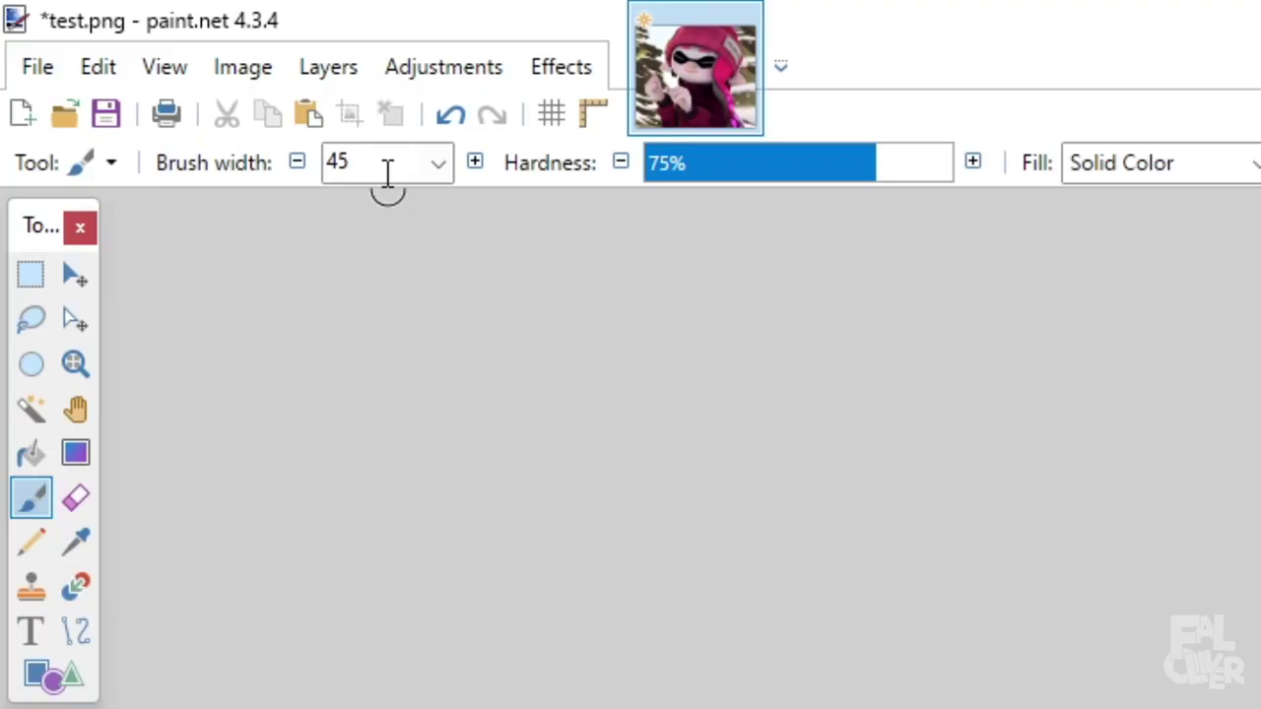
scroll(114, 45, up, 3)
scroll(117, 48, up, 3)
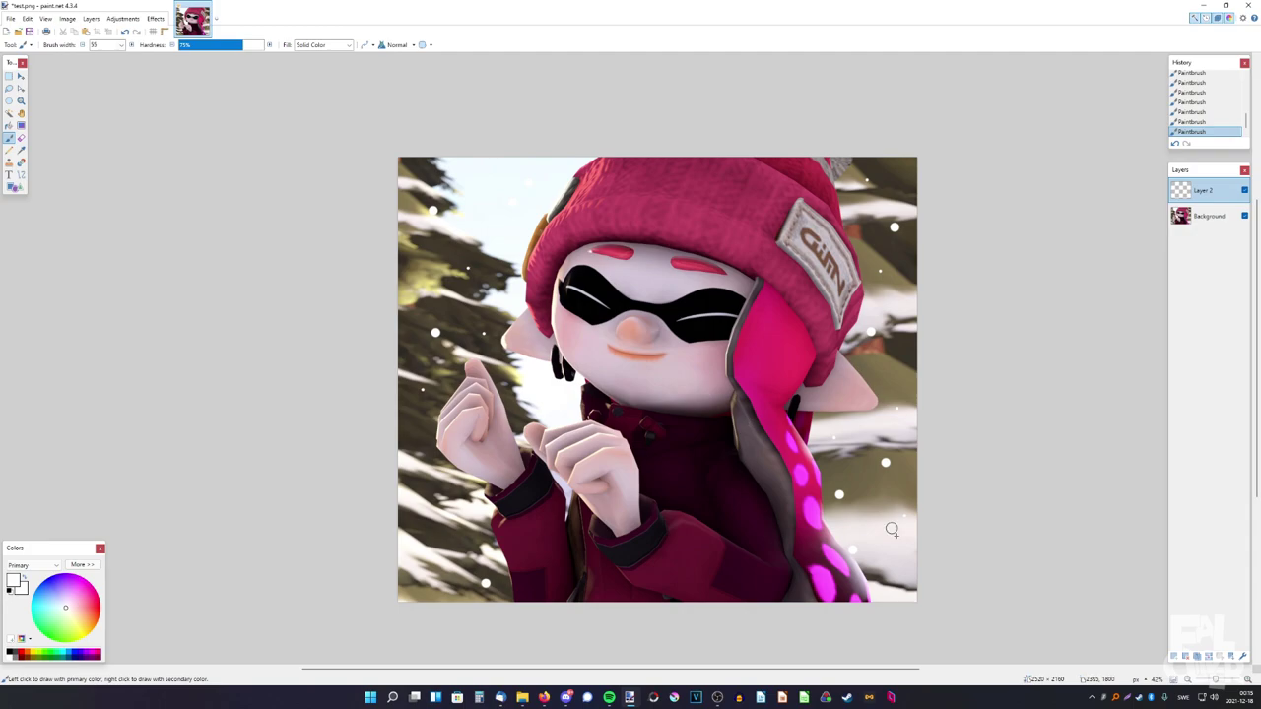
scroll(110, 45, up, 1)
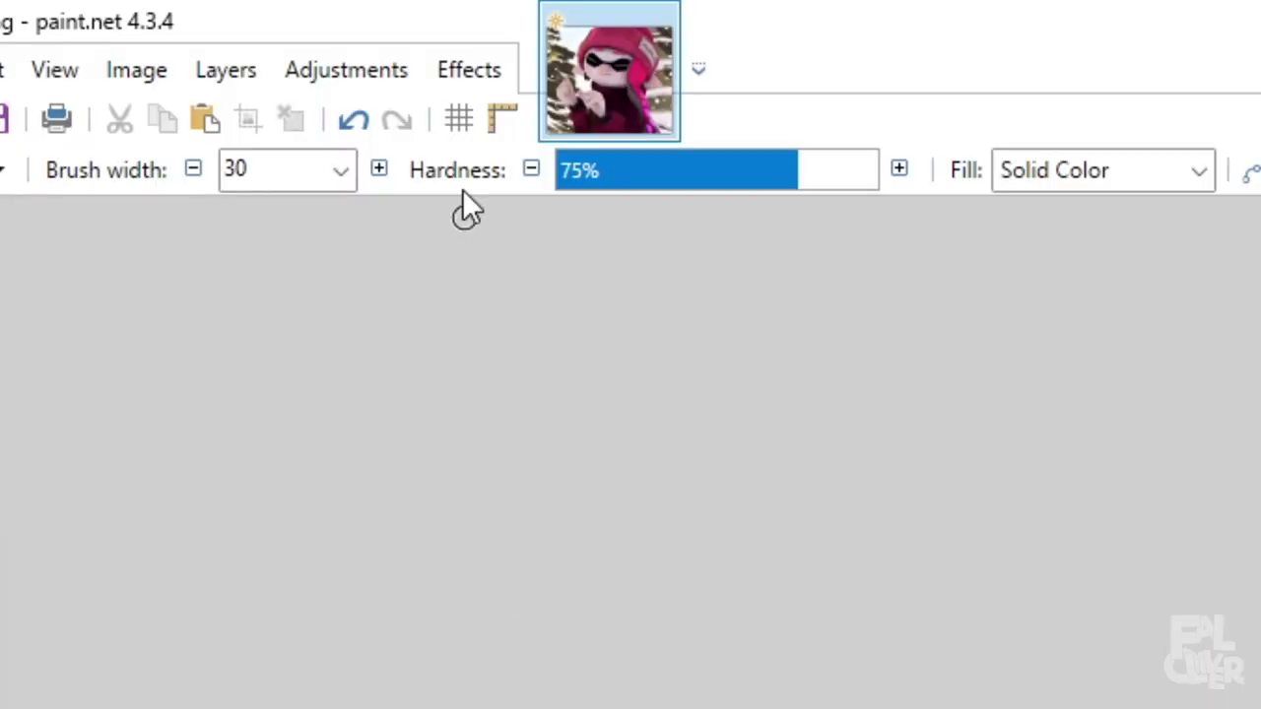
click(453, 74)
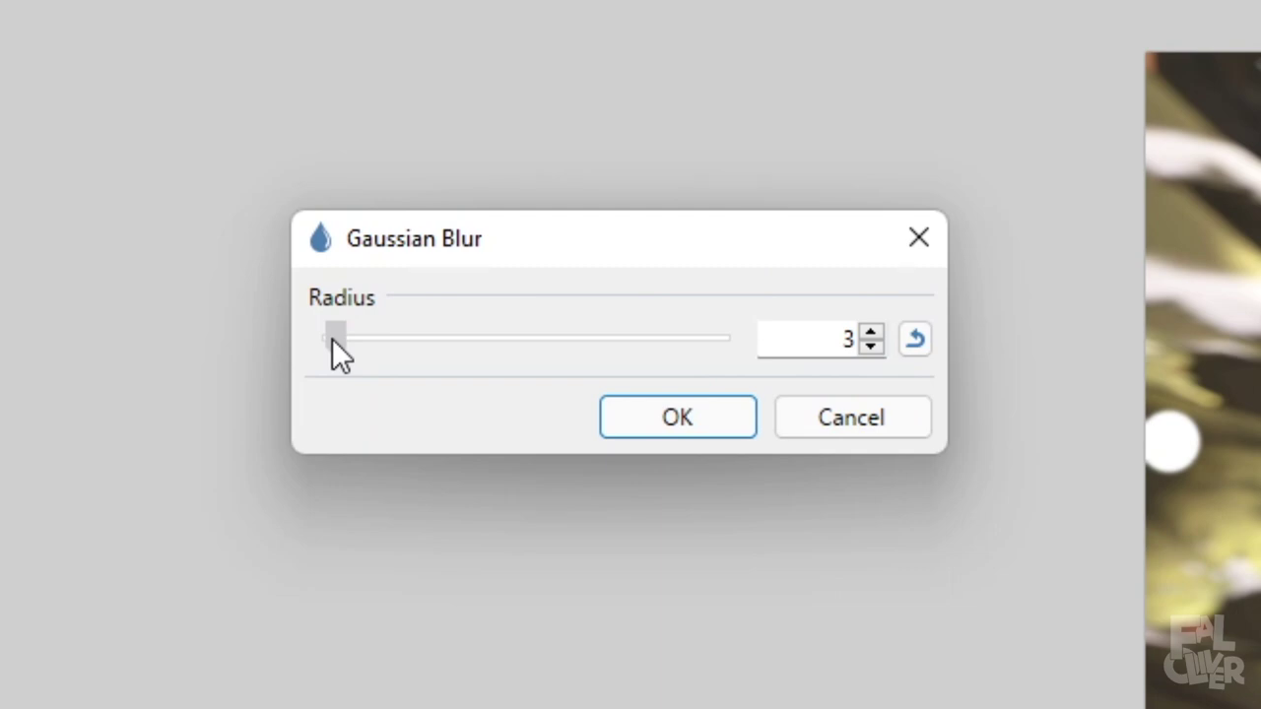
- Soften the snow dots with a radius-7 Gaussian blur
drag(332, 338, 338, 338)
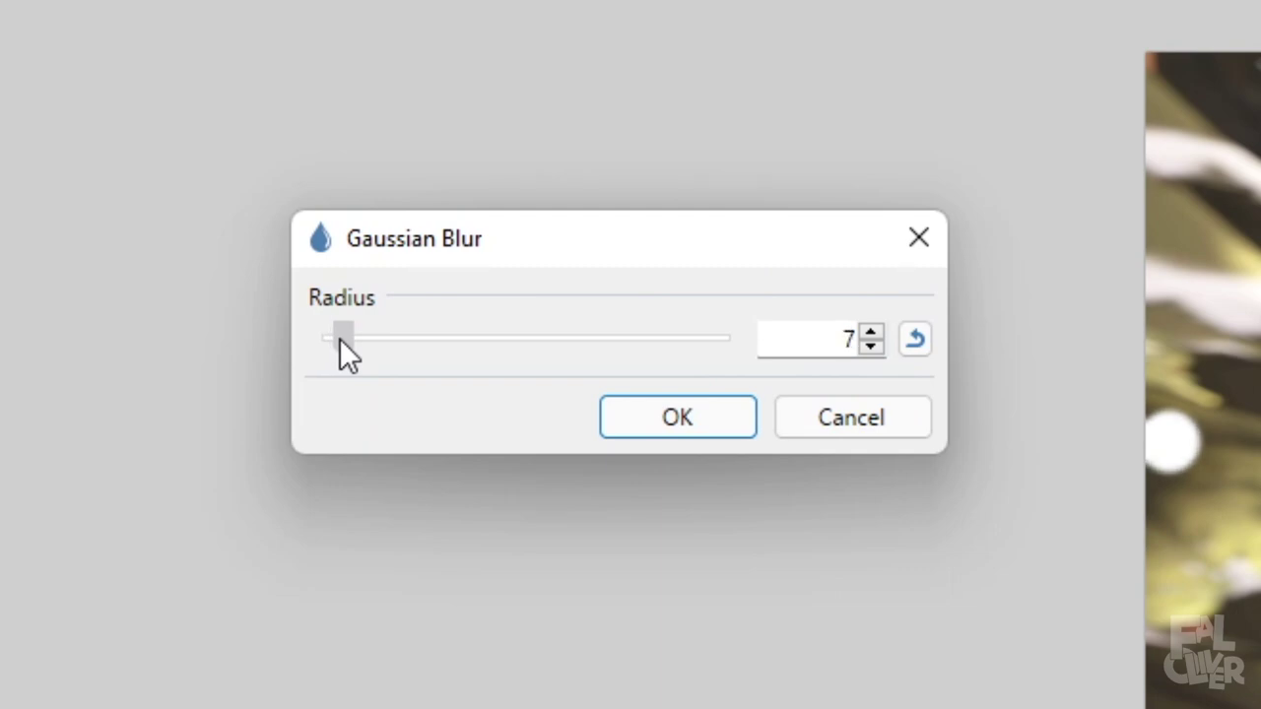
click(283, 253)
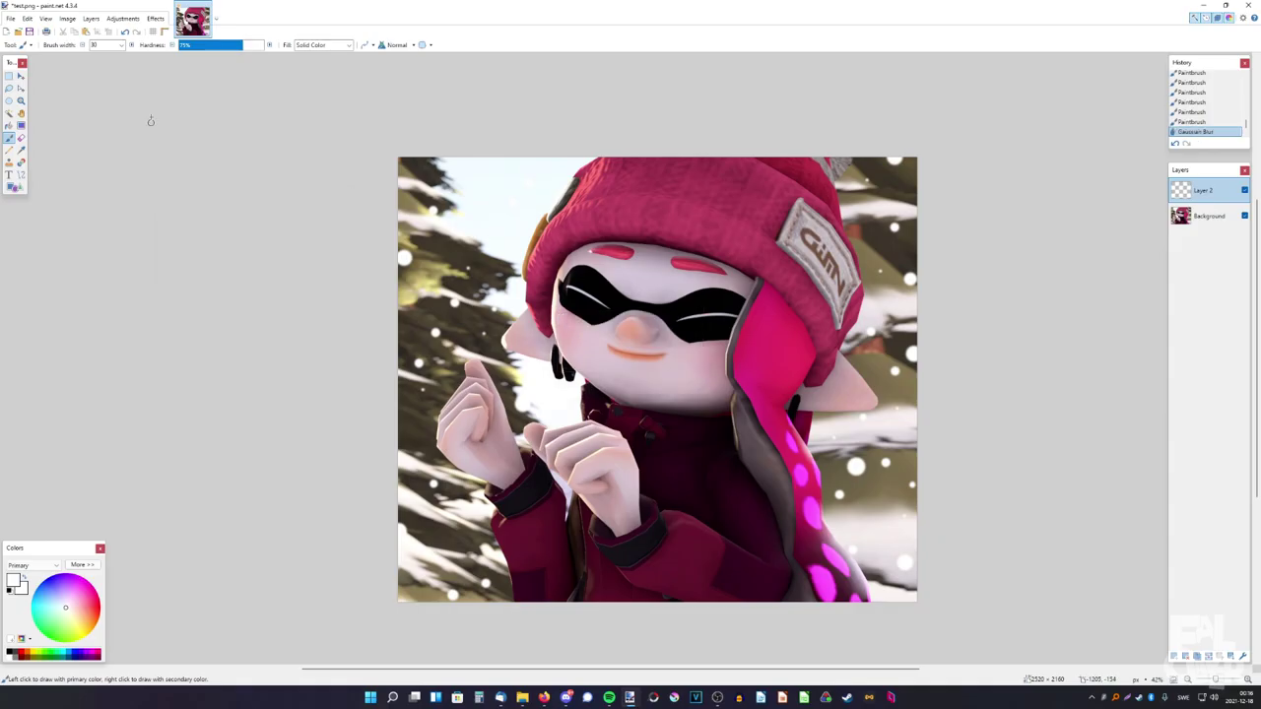
click(154, 18)
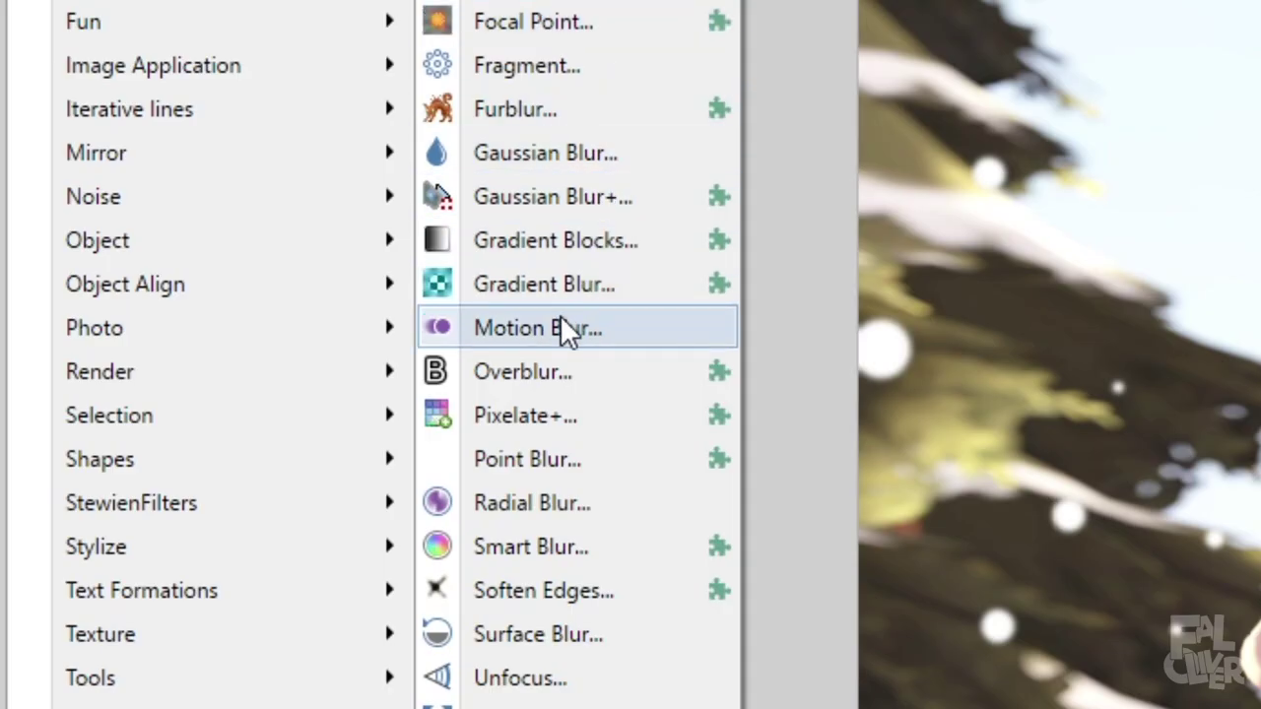
- Streak the snow with a Motion Blur at about 147° and distance 20
click(320, 252)
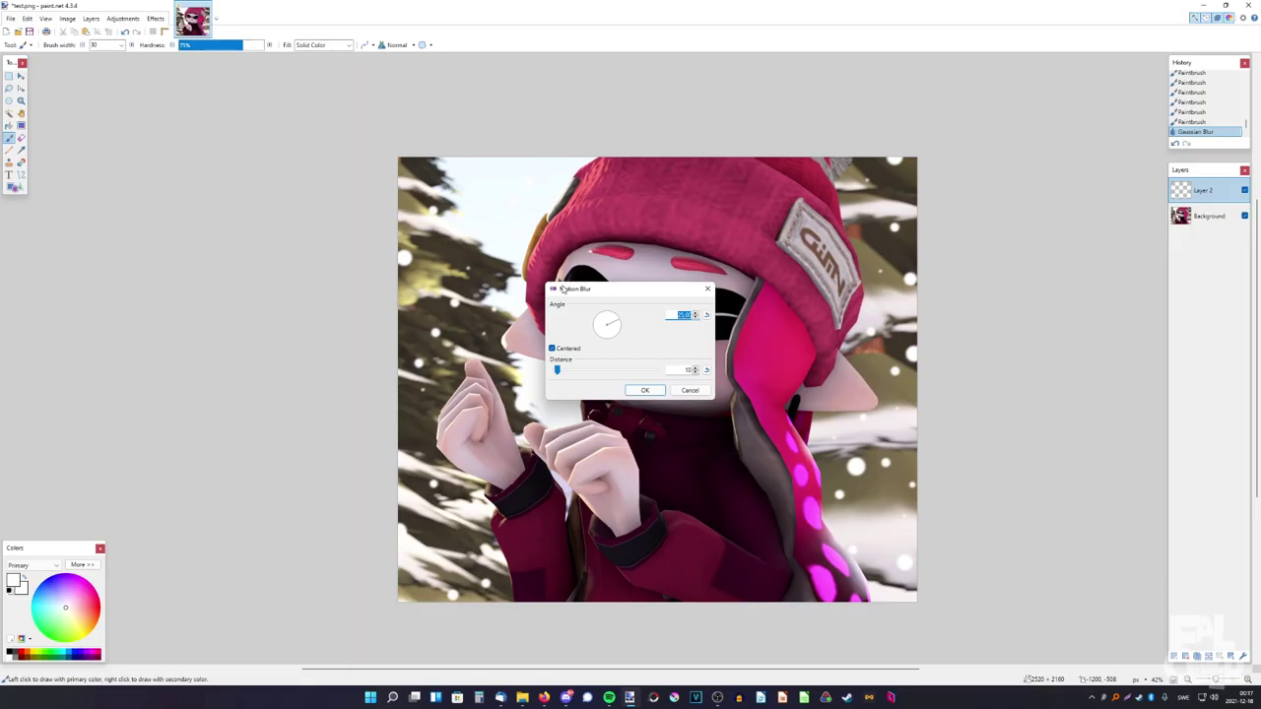
drag(563, 289, 254, 209)
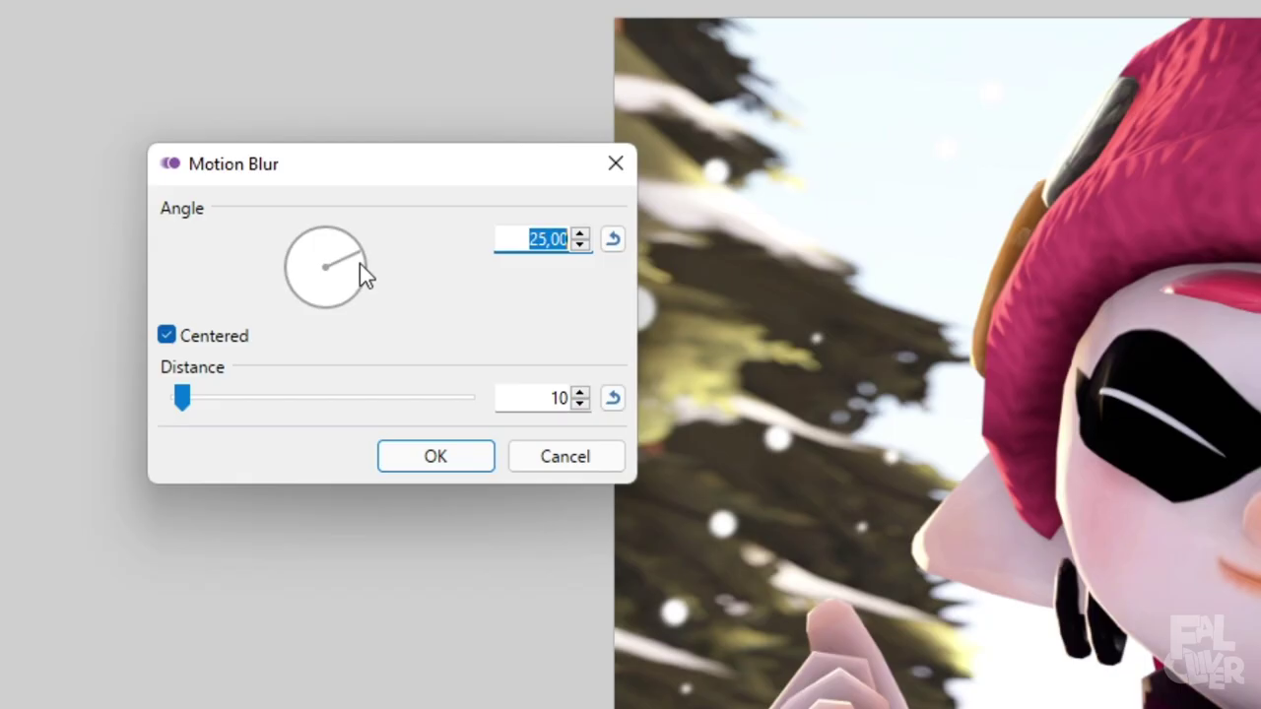
mouse_move(309, 245)
mouse_down()
mouse_move(294, 239)
mouse_move(311, 249)
mouse_up()
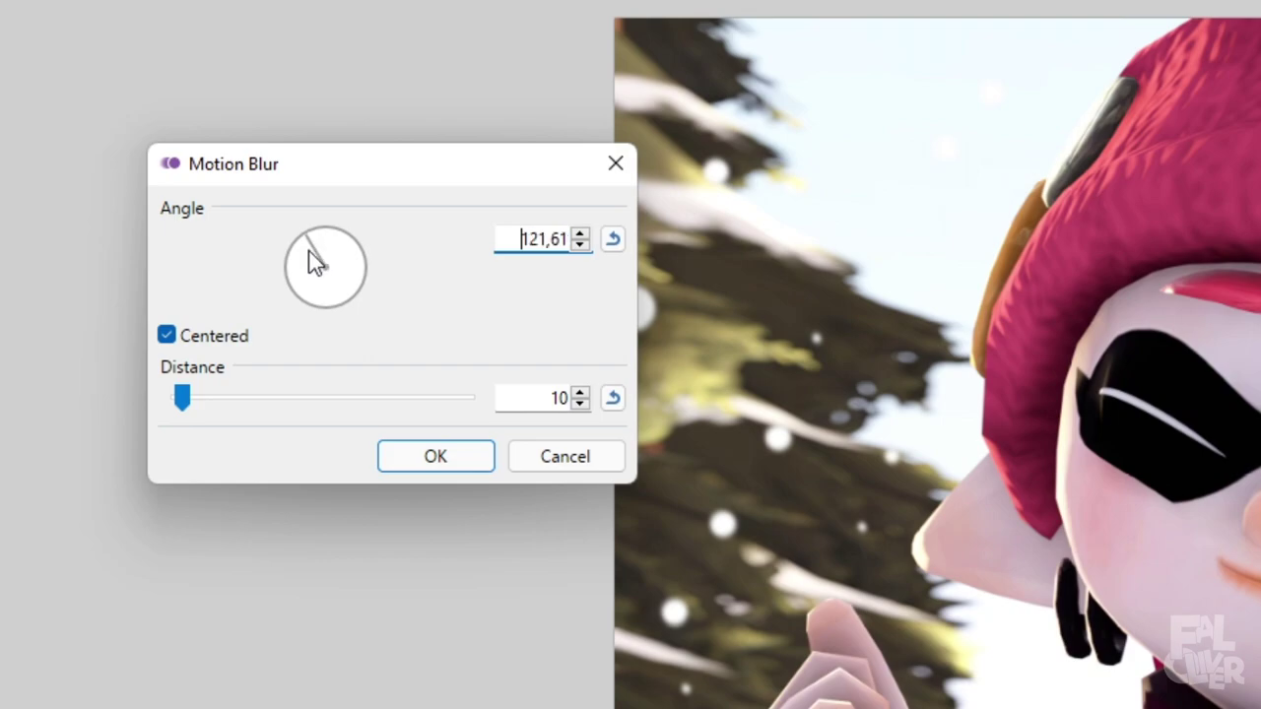
drag(185, 396, 198, 400)
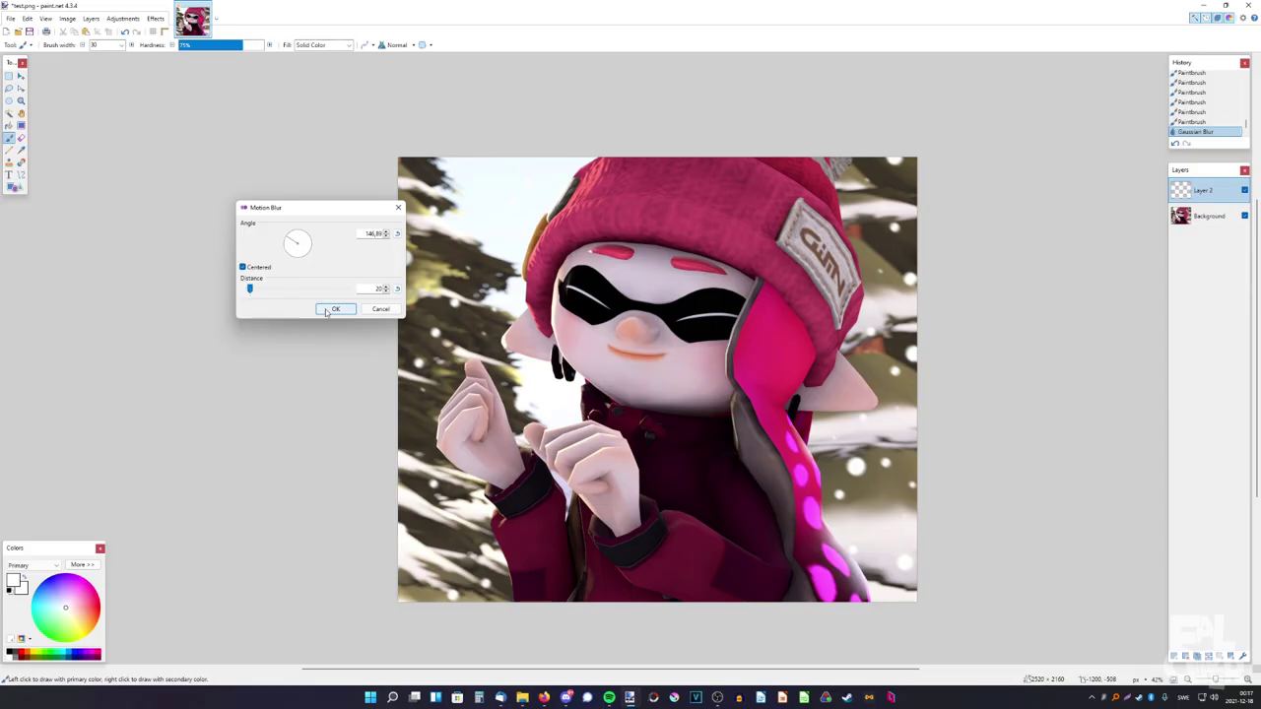
click(333, 307)
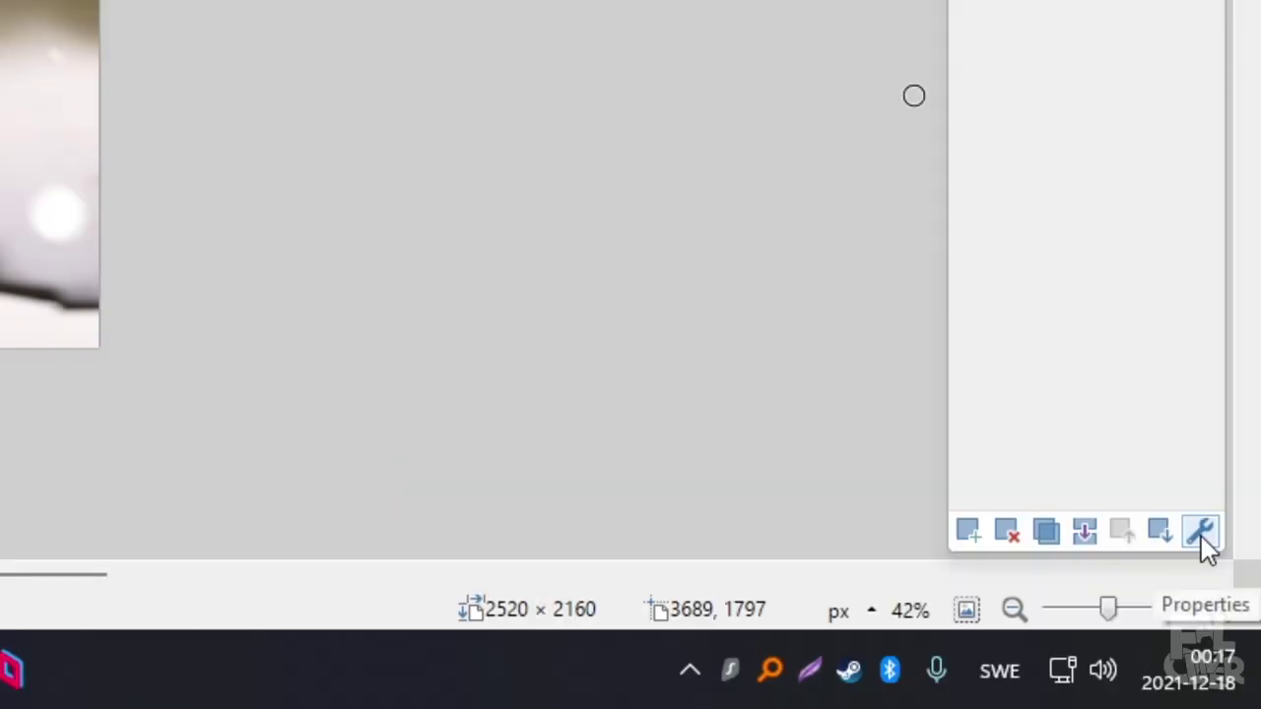
- Lower Layer 2's opacity to 205 and fit the whole image to the window
click(1200, 536)
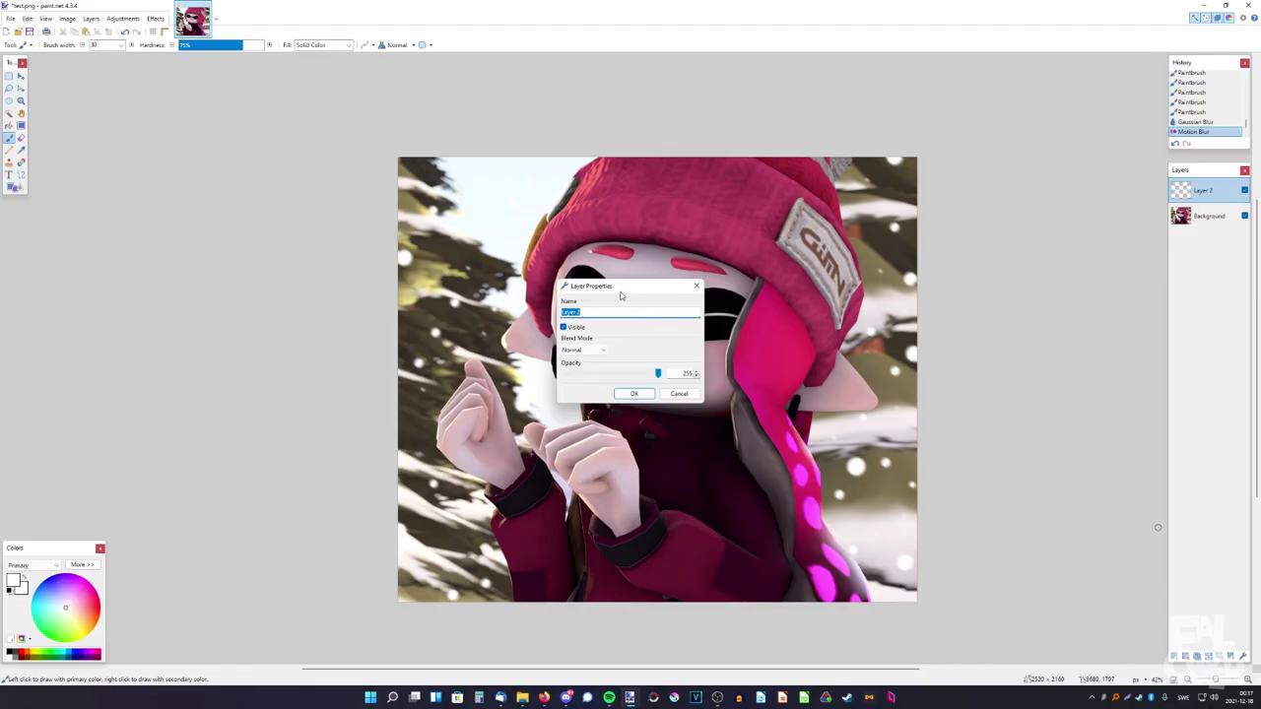
drag(621, 295, 238, 267)
drag(275, 347, 257, 346)
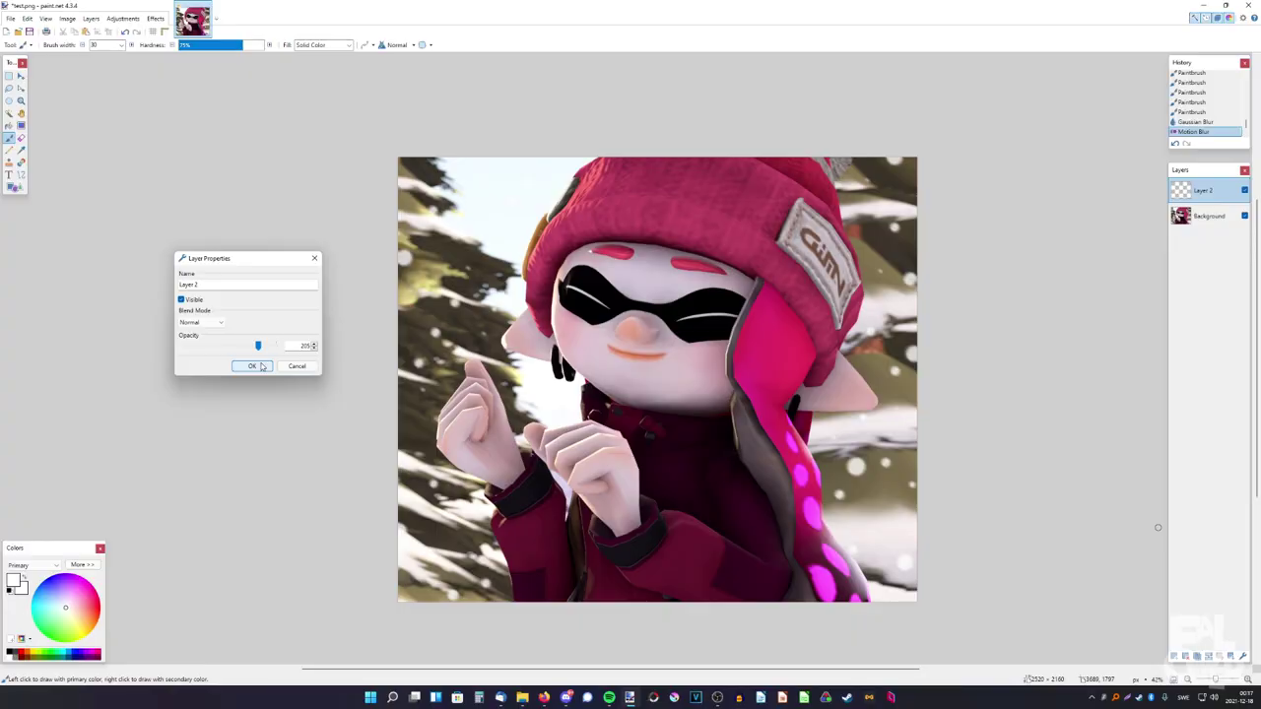
click(252, 366)
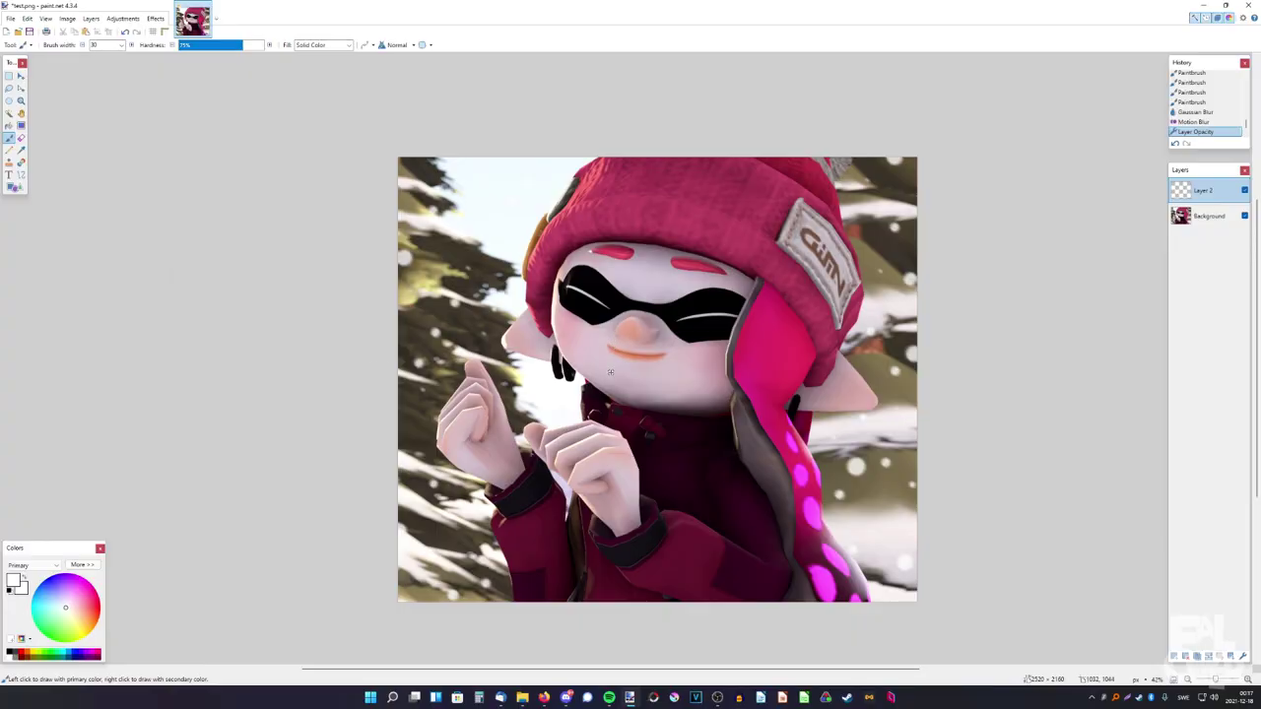
scroll(610, 372, down, 4)
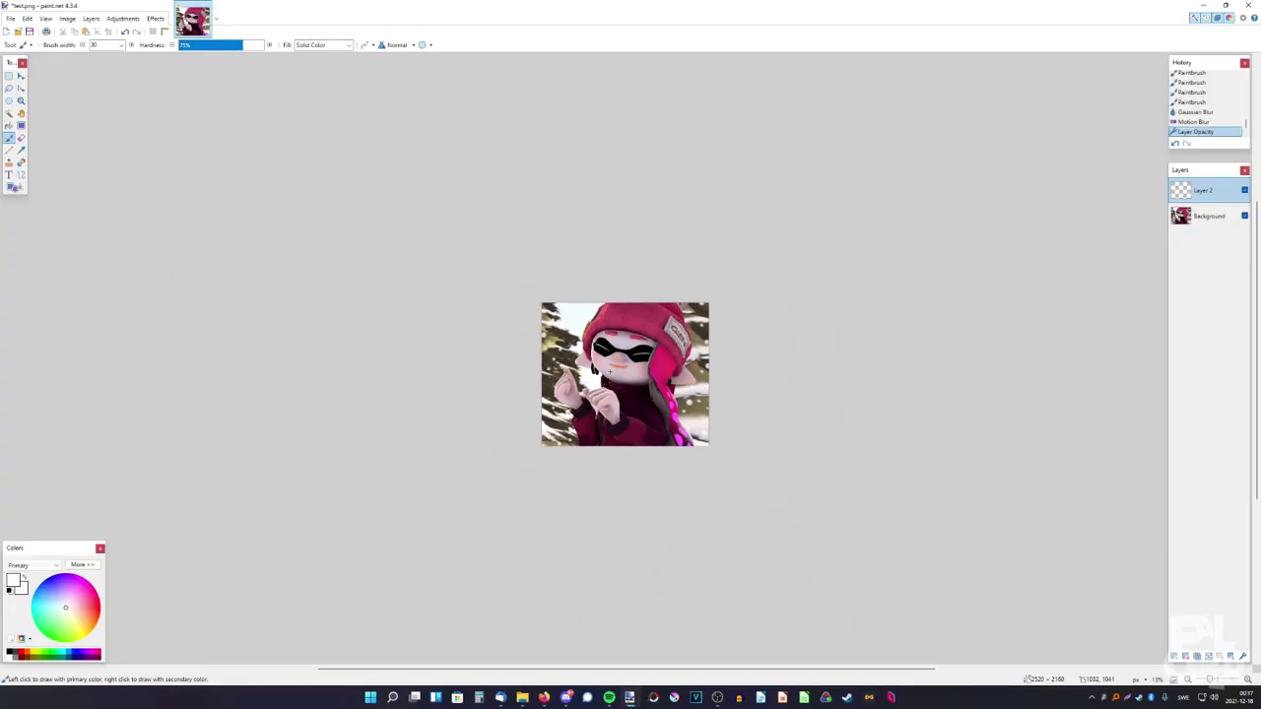
click(1174, 680)
- Paint large white snow blobs on Layer 3 at the hat edge and lower right, entering 250
click(1186, 675)
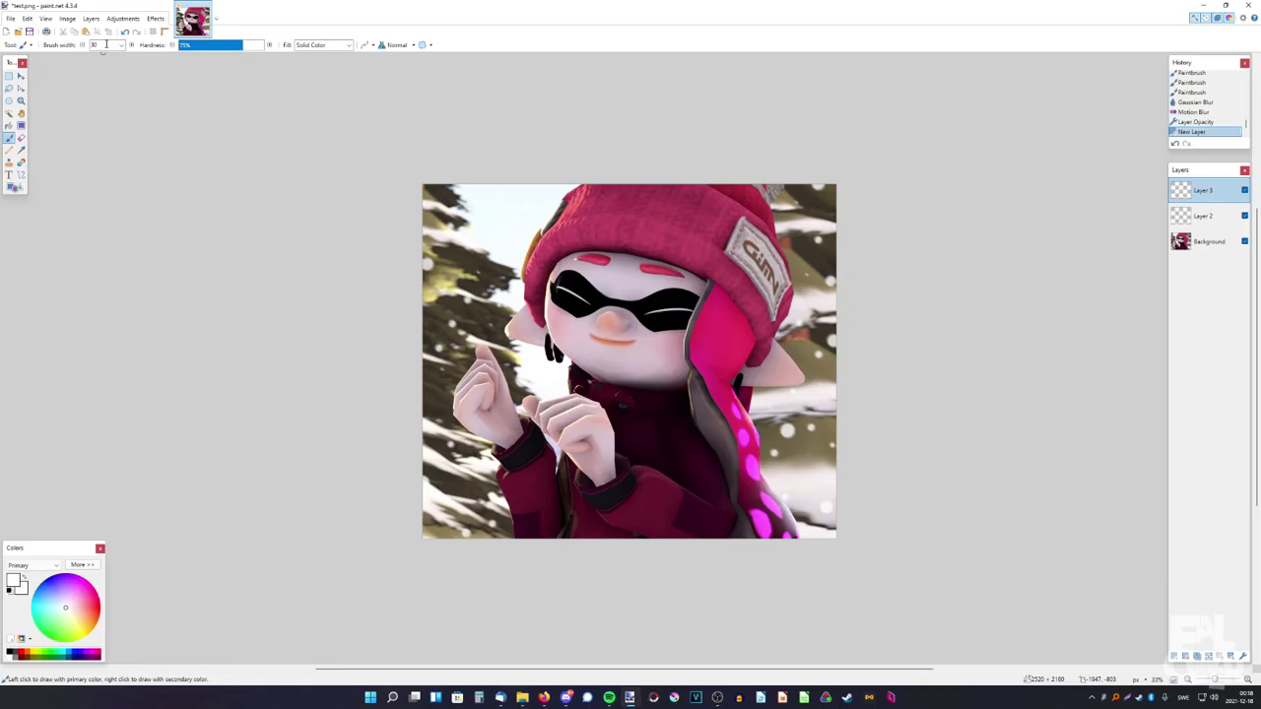
text(250)
click(542, 234)
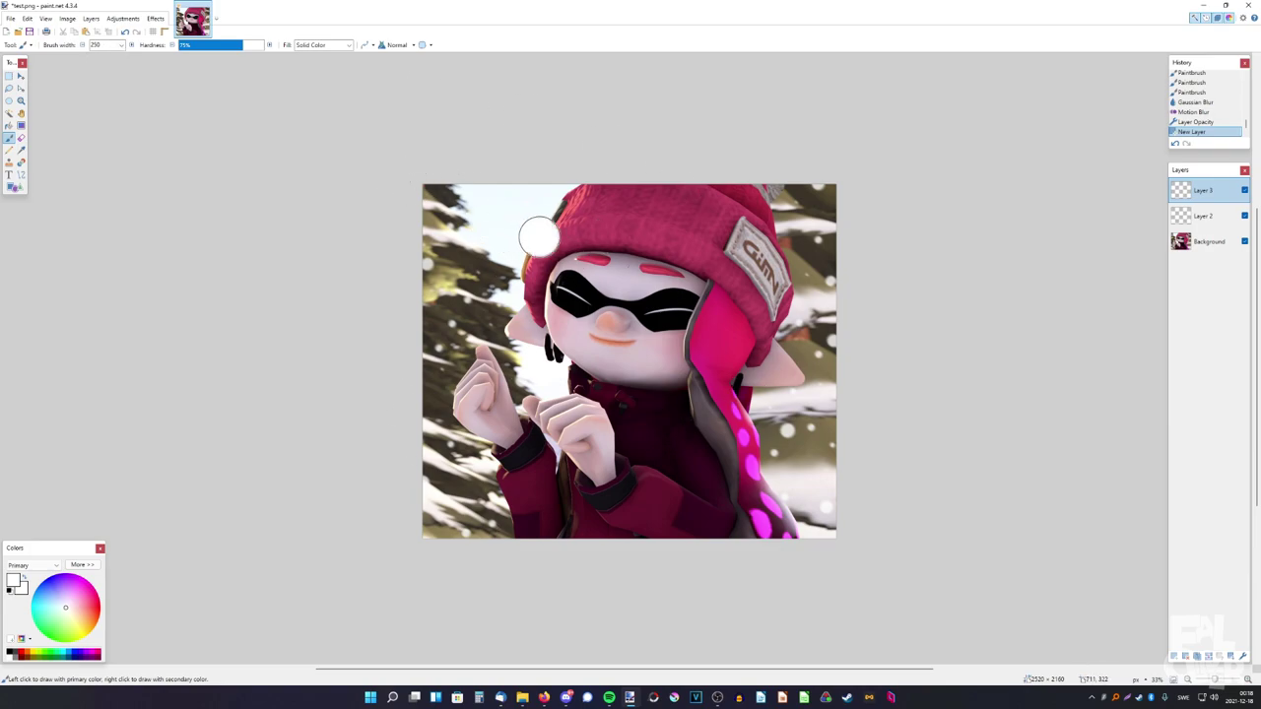
click(788, 518)
scroll(181, 83, down, 3)
scroll(181, 84, up, 3)
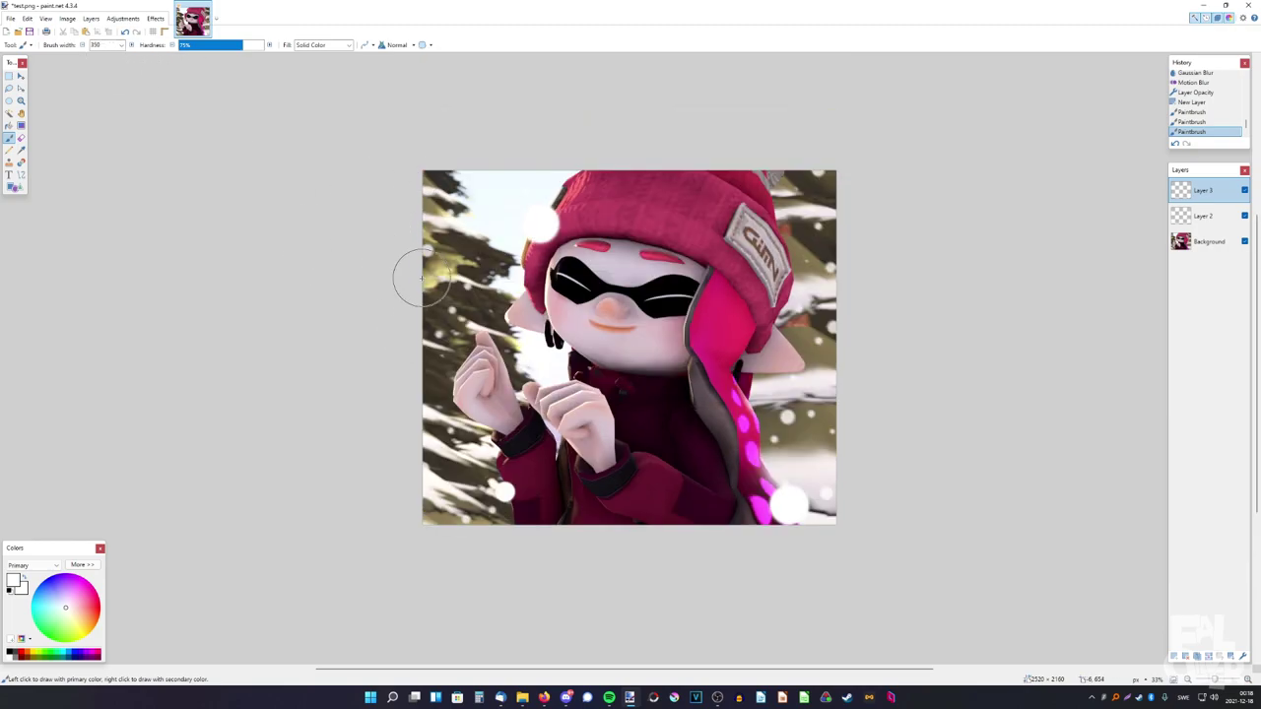
key(ctrl+y)
key(ctrl+y)
key(ctrl+y)
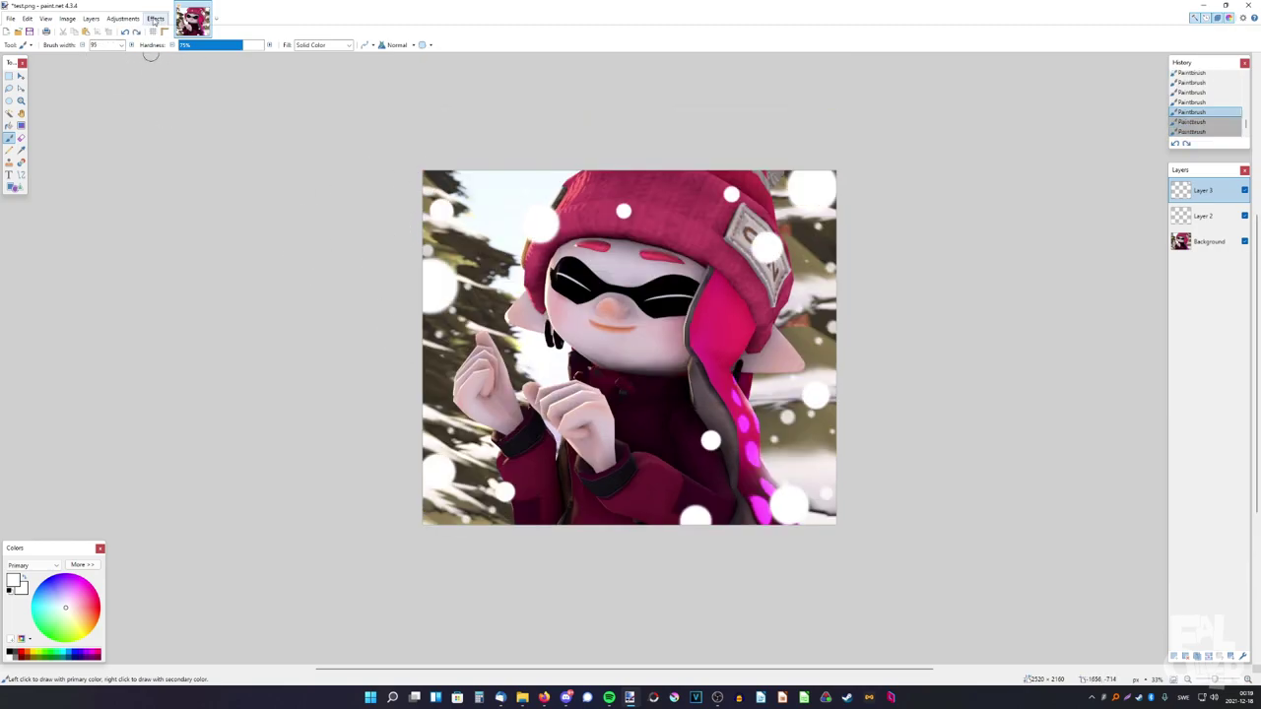
click(155, 18)
mouse_move(190, 109)
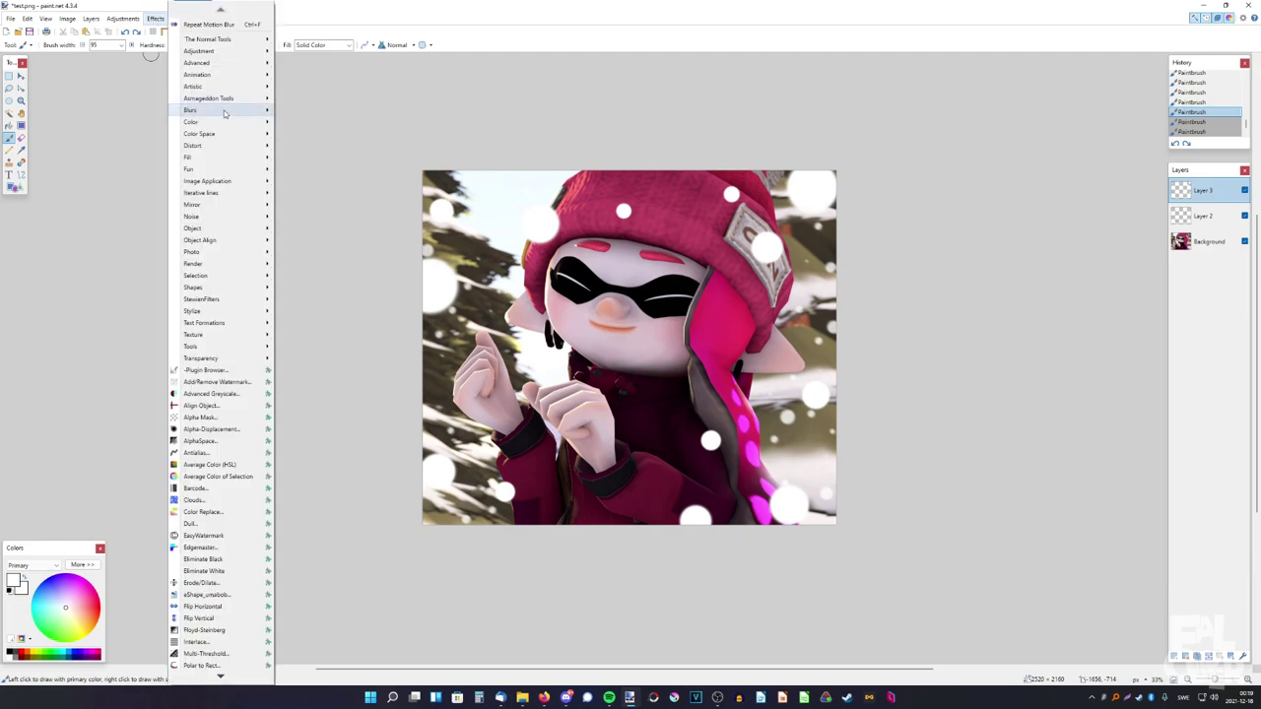
- Soften Layer 3's snow dots with a Gaussian blur of radius about 21
click(321, 204)
drag(592, 316, 211, 257)
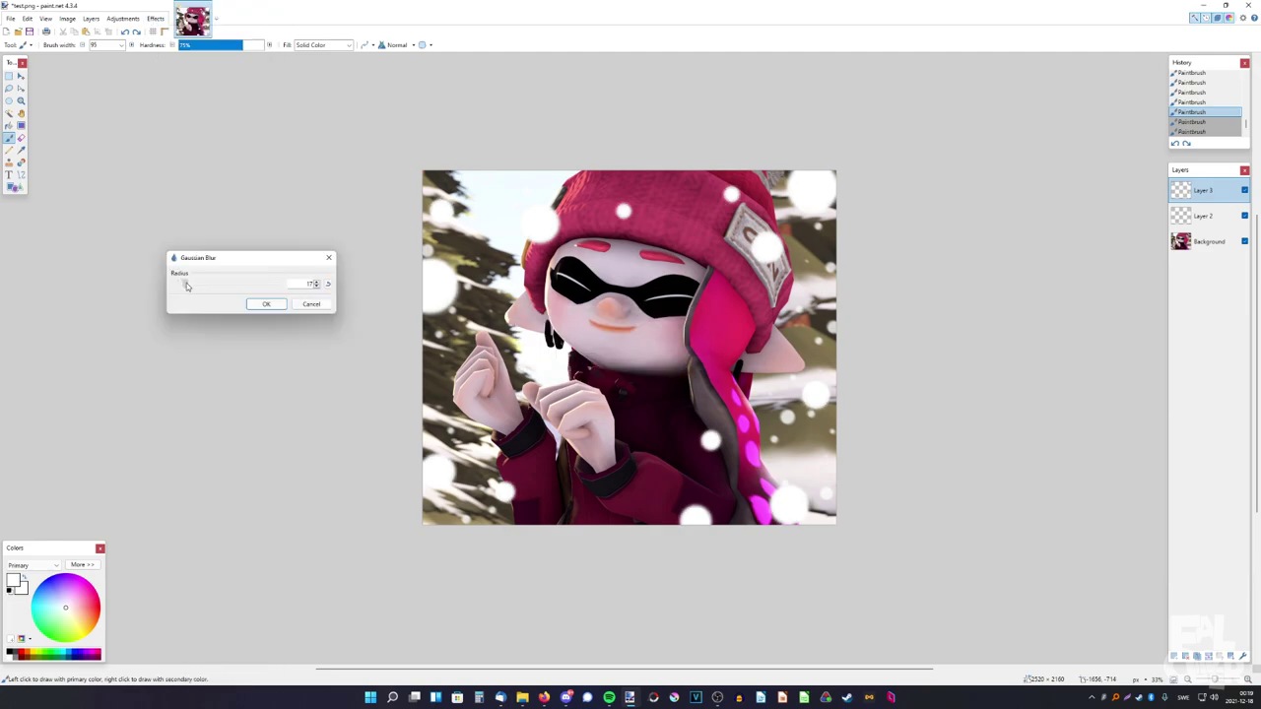
drag(186, 285, 193, 287)
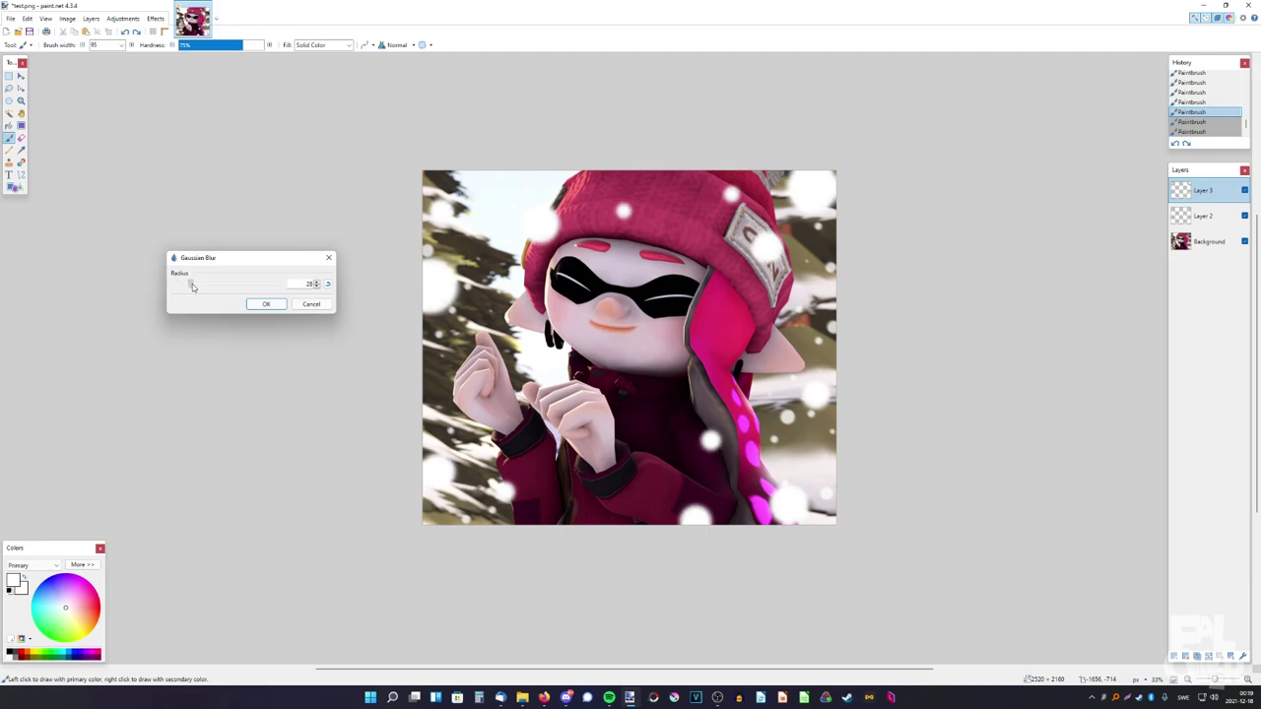
drag(191, 287, 189, 288)
click(266, 303)
- Streak the snow with a longer Motion Blur angled about 38° toward the upper right
click(154, 17)
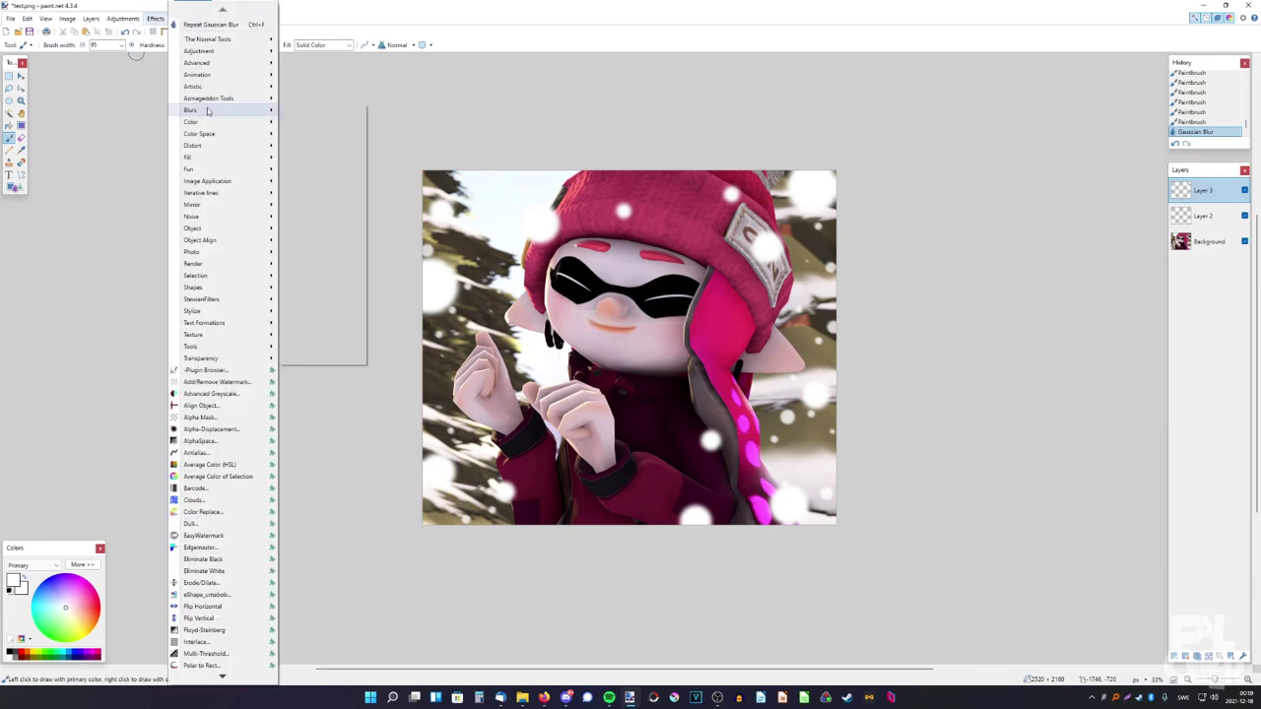
click(309, 251)
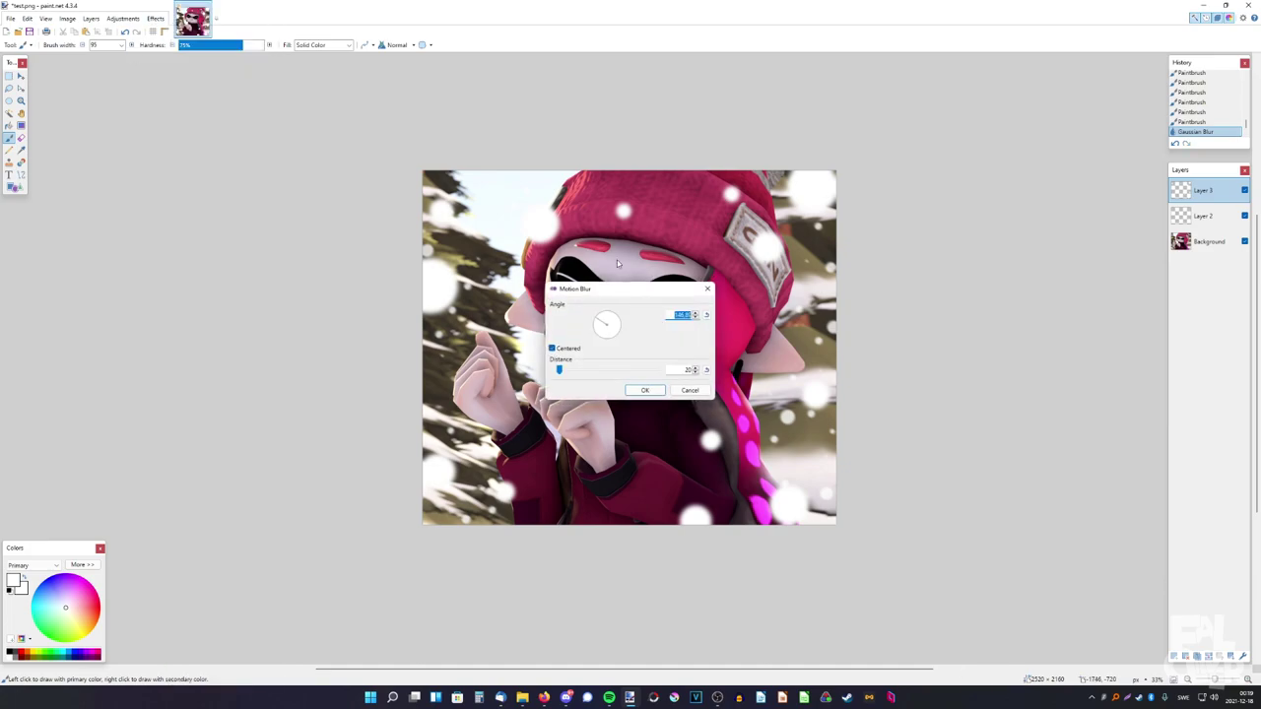
drag(593, 286, 239, 221)
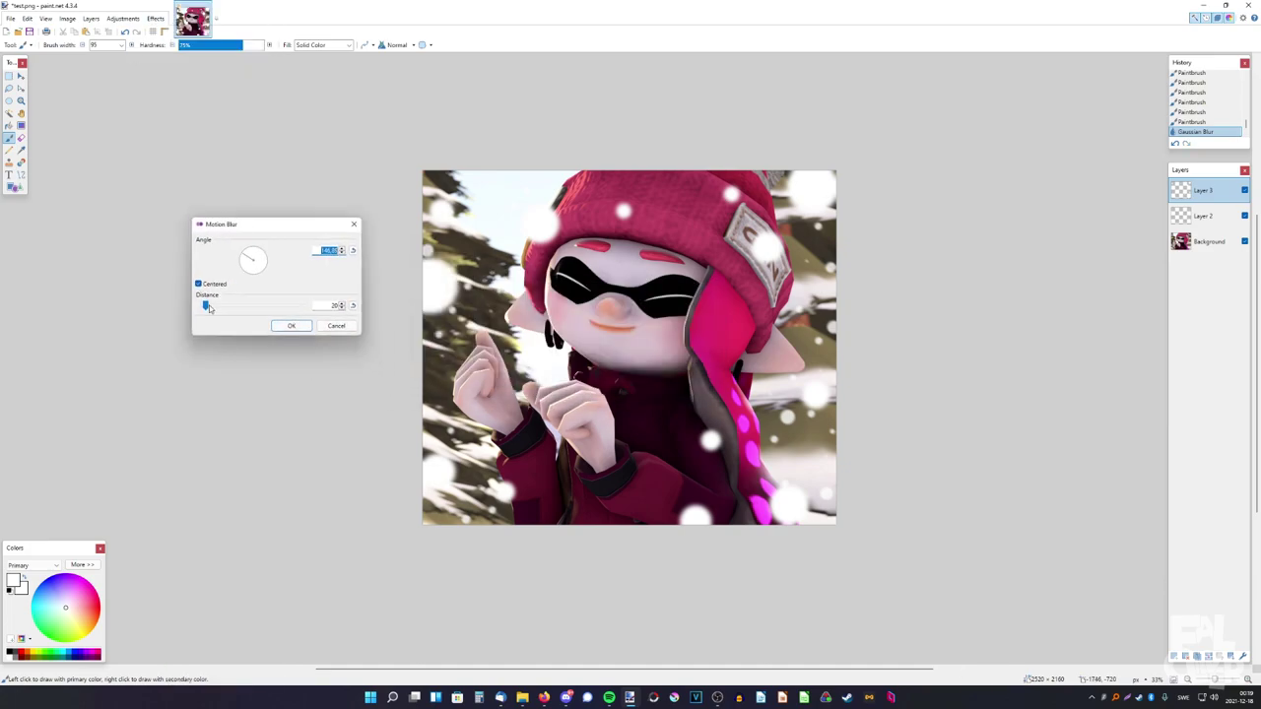
drag(205, 306, 214, 306)
click(259, 257)
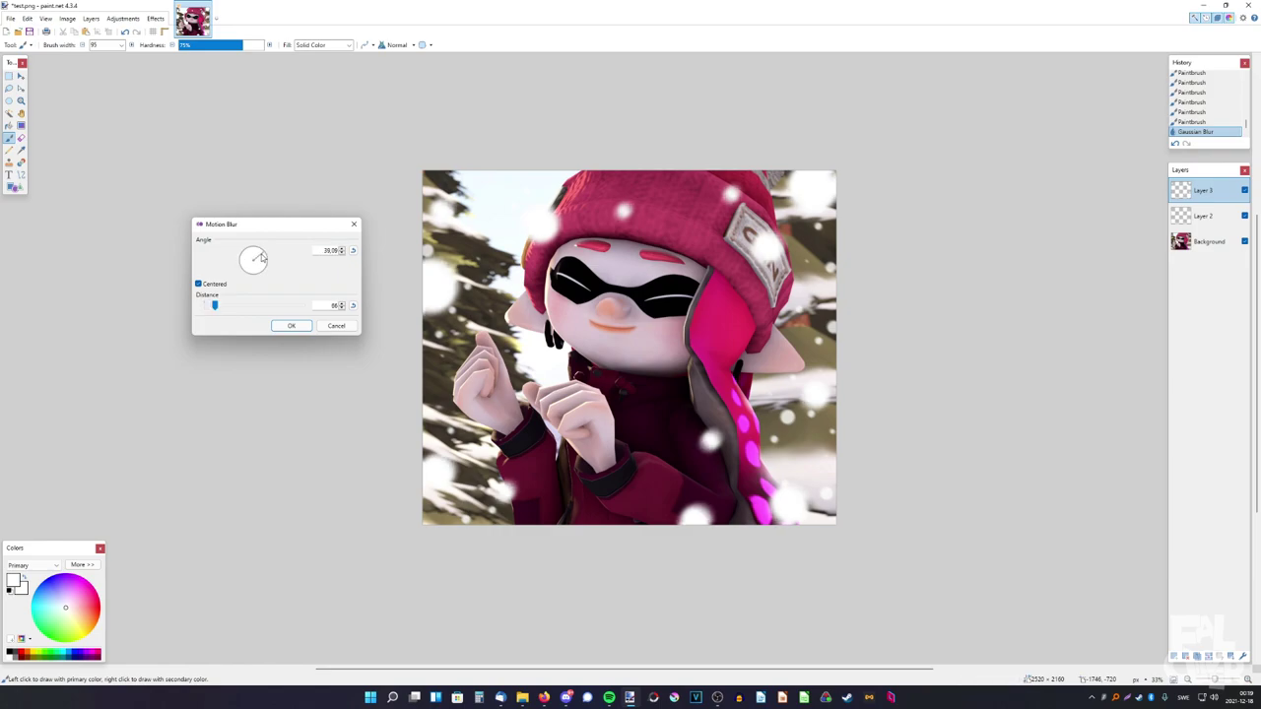
drag(216, 306, 220, 308)
click(291, 327)
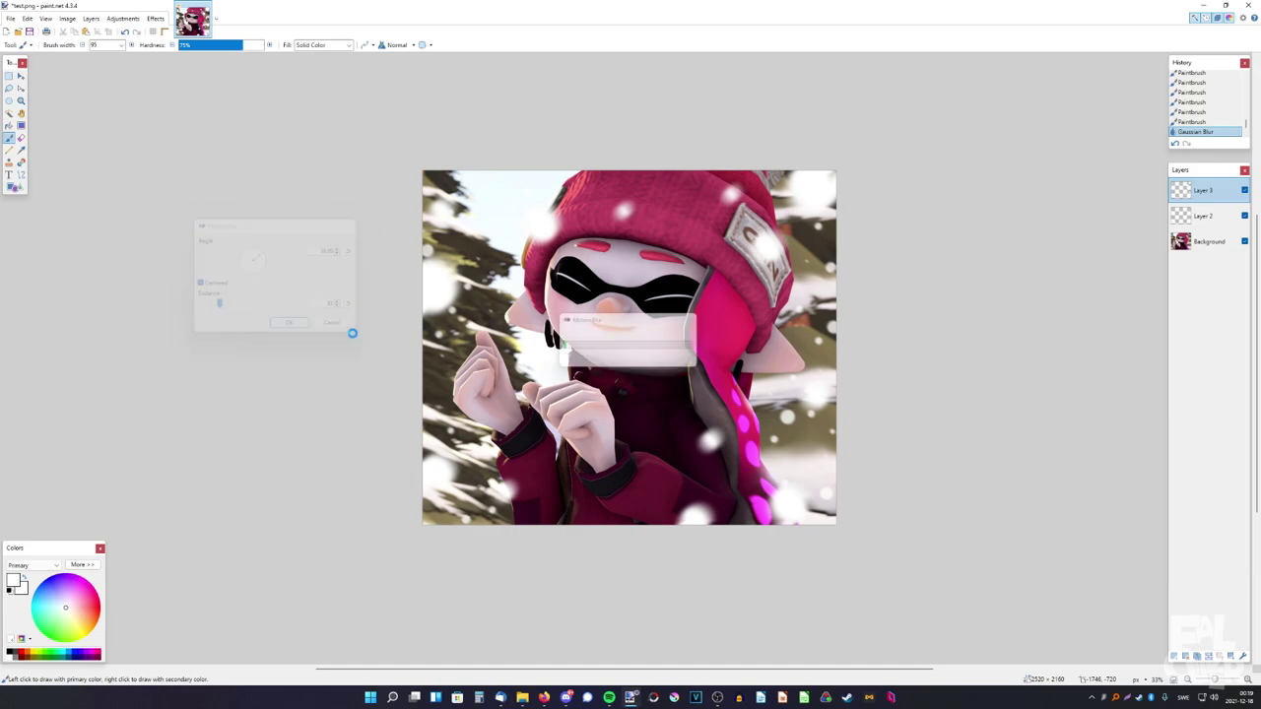
- Lower Layer 3's opacity to about 201 in Layer Properties
click(1243, 655)
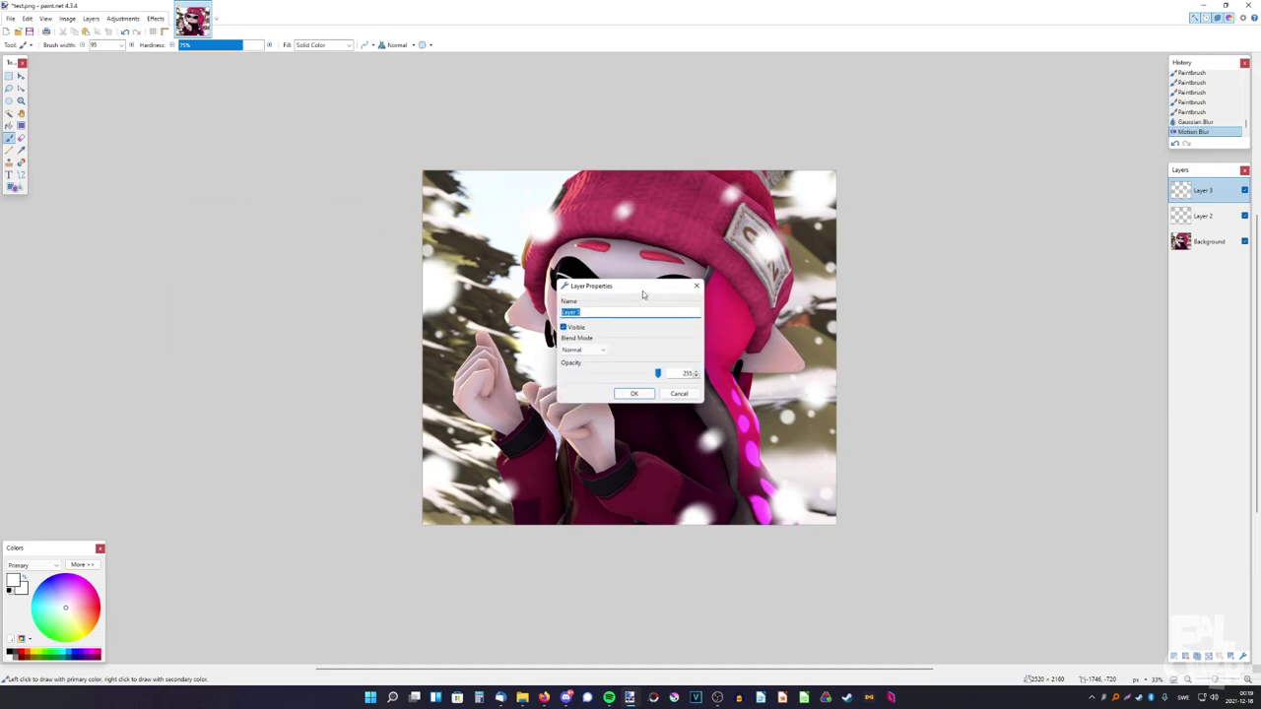
drag(287, 344, 246, 344)
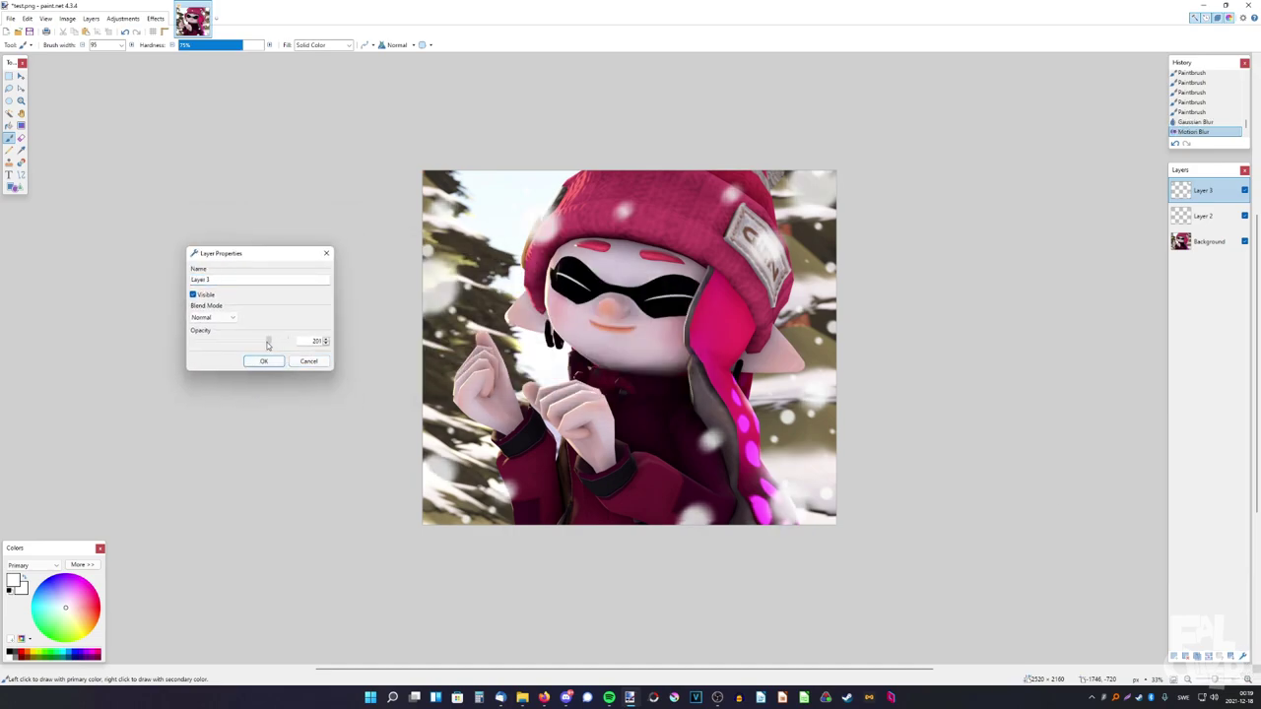
click(263, 360)
scroll(770, 371, down, 3)
scroll(770, 370, up, 1)
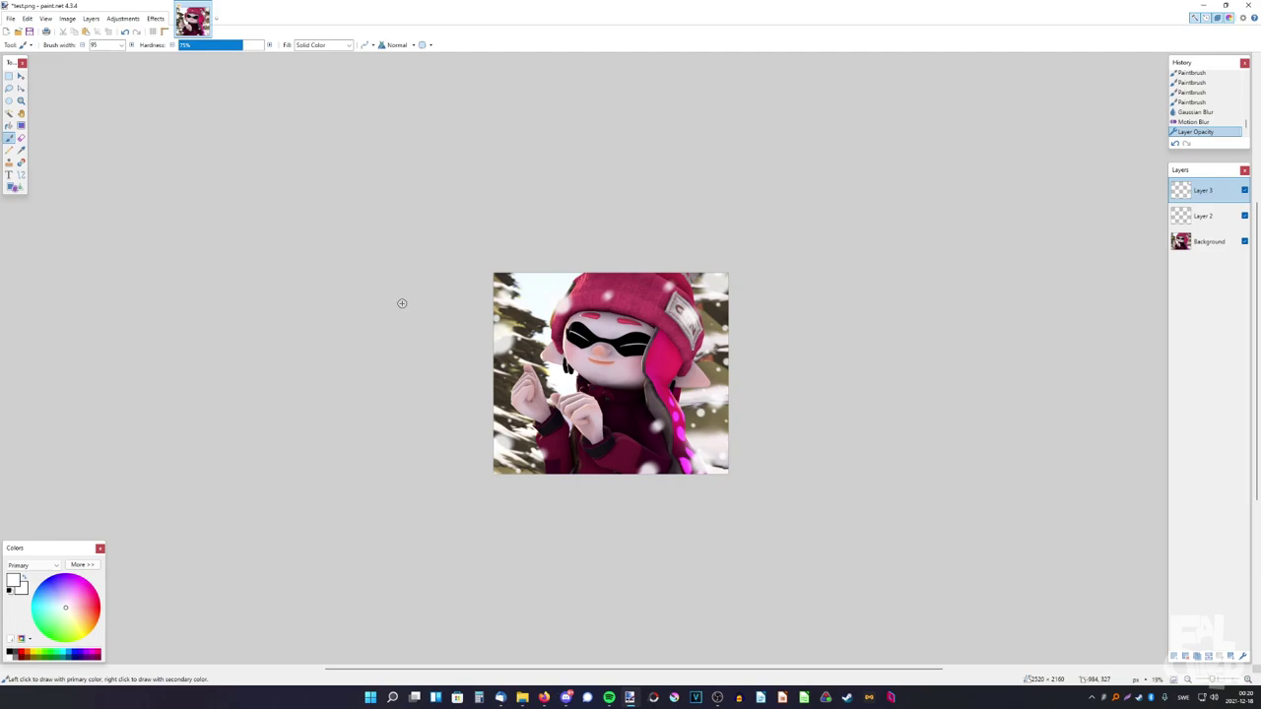
scroll(557, 231, up, 3)
scroll(610, 197, up, 2)
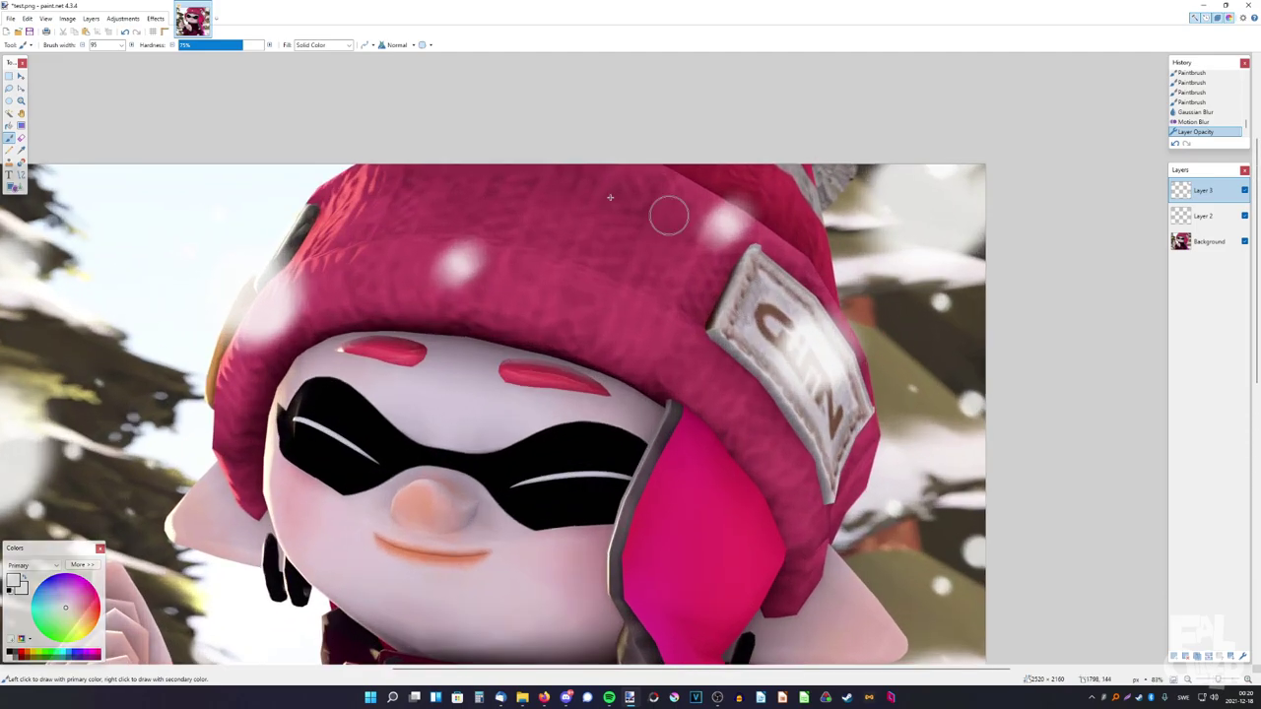
scroll(630, 227, down, 2)
scroll(655, 394, down, 2)
scroll(665, 433, up, 1)
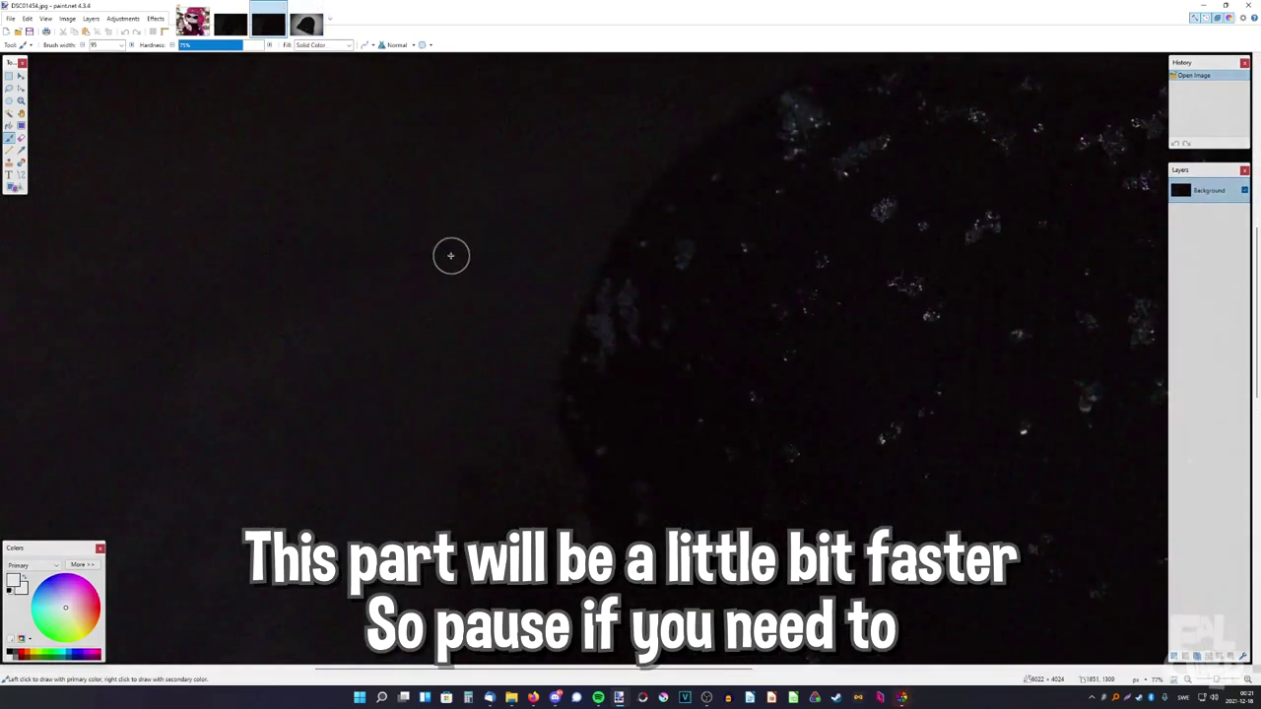
- Bring up the DSC01453 snow photo, zoom around to inspect it, and pick Rectangle Select
scroll(451, 256, down, 3)
scroll(470, 246, down, 2)
scroll(471, 244, down, 1)
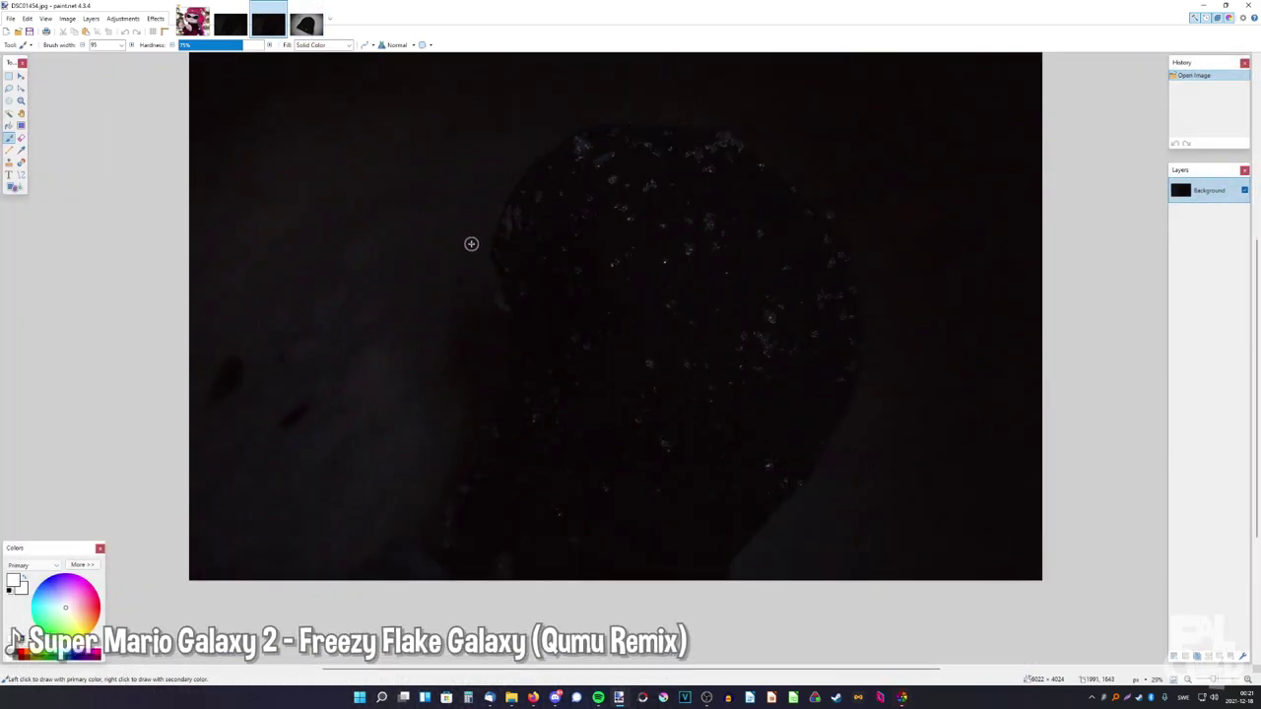
click(231, 27)
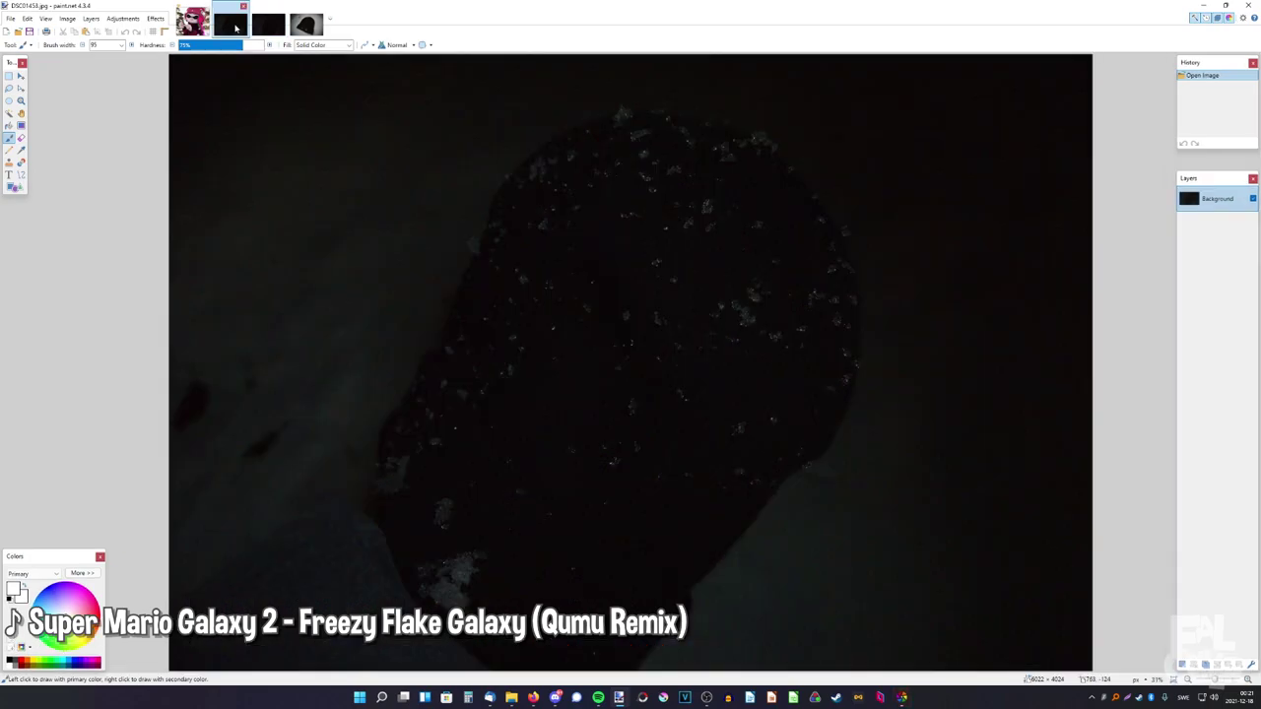
click(226, 27)
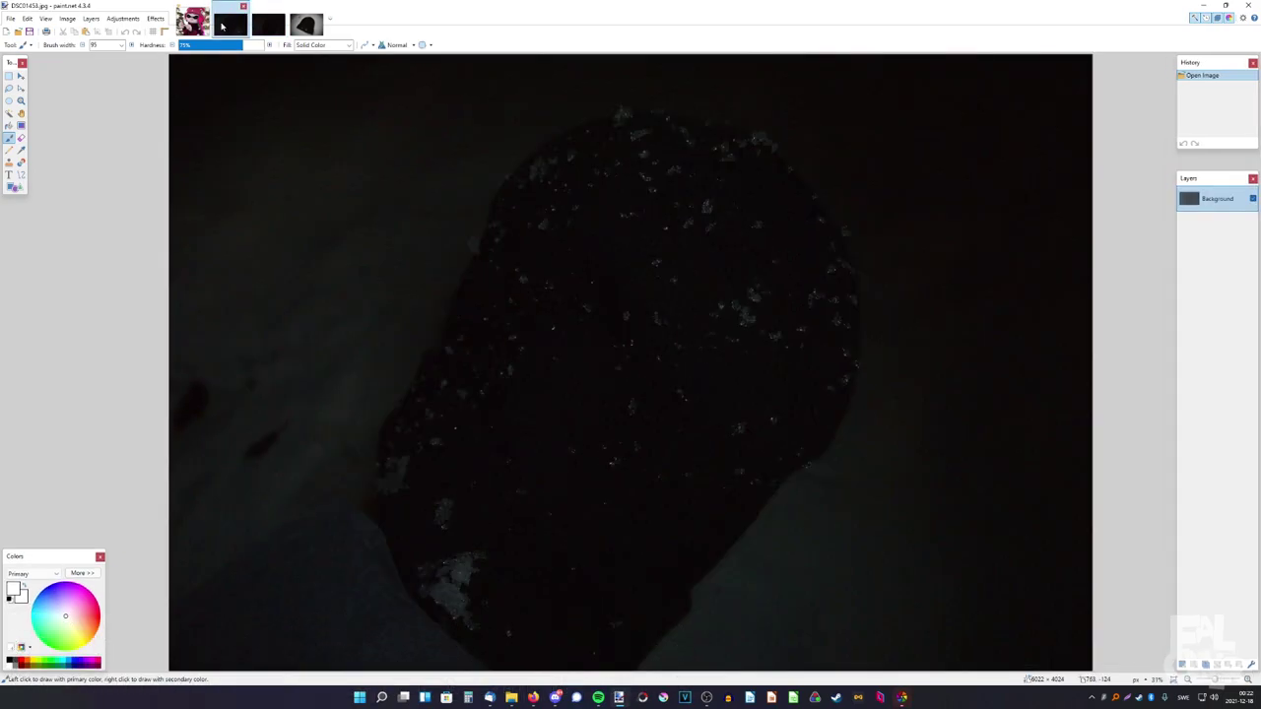
ctrl+scroll(666, 208, up, 2)
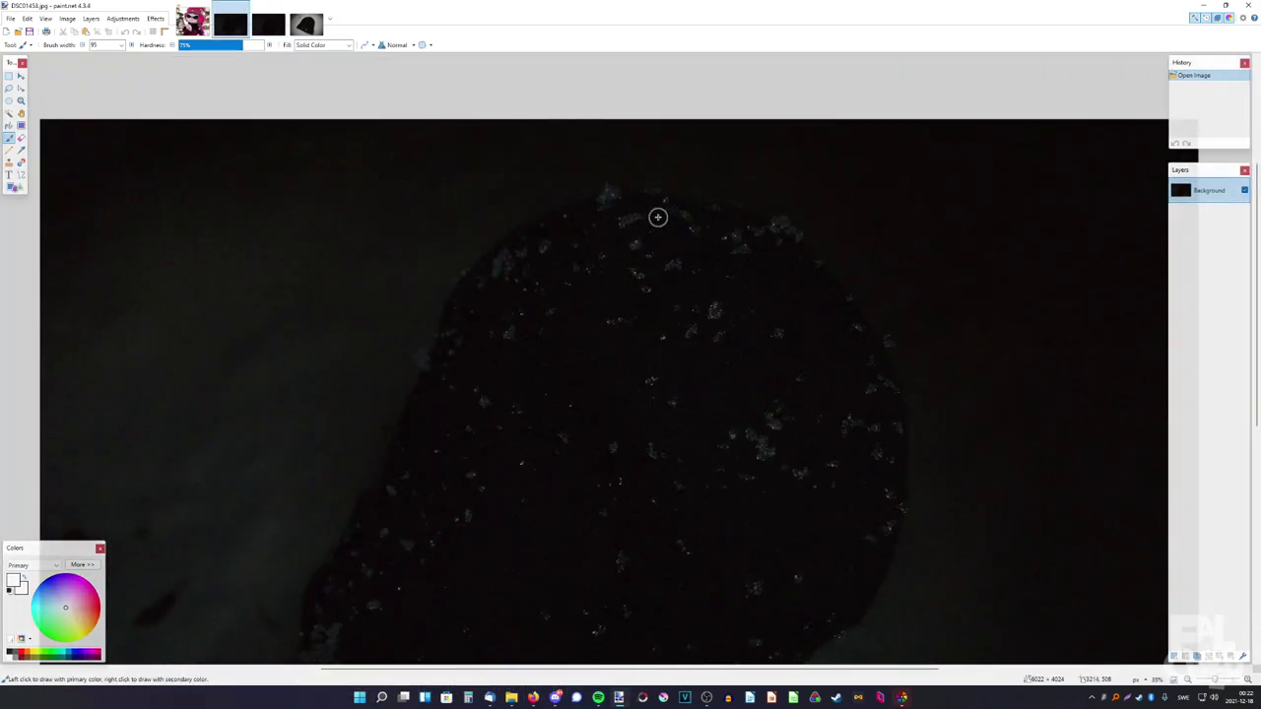
ctrl+scroll(672, 339, down, 2)
ctrl+scroll(565, 324, up, 3)
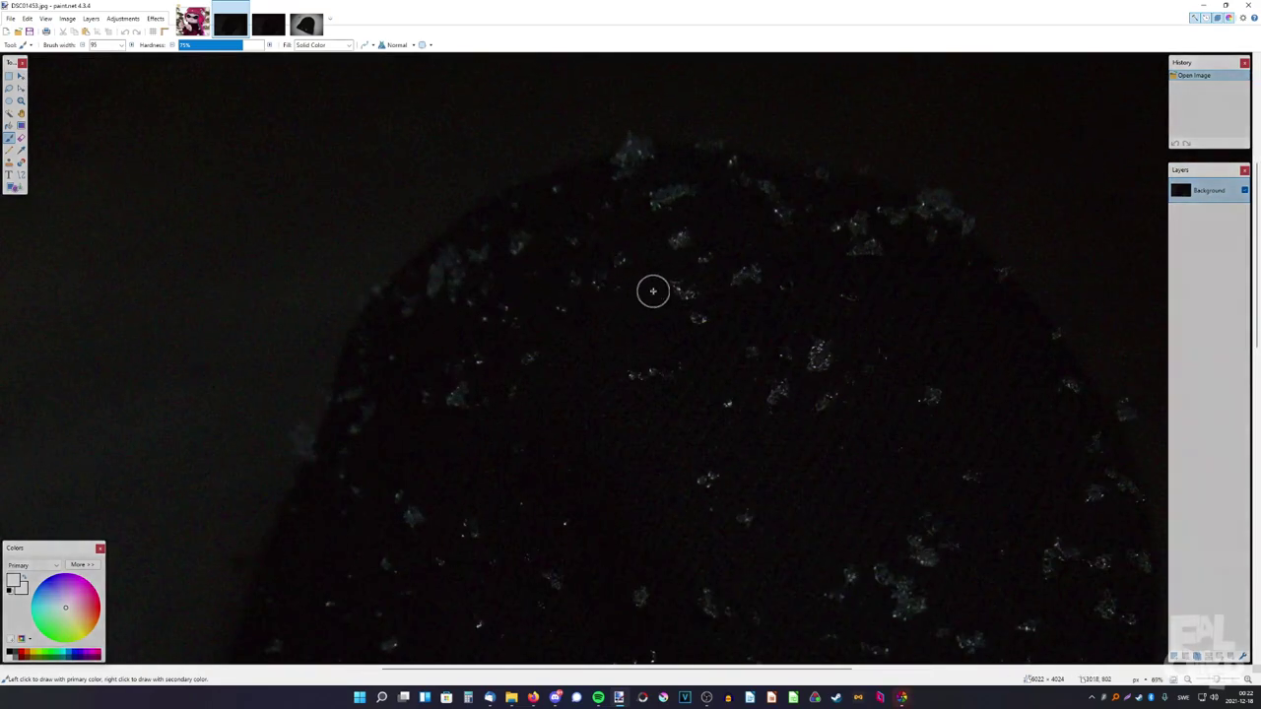
ctrl+scroll(650, 289, up, 2)
ctrl+scroll(644, 312, down, 2)
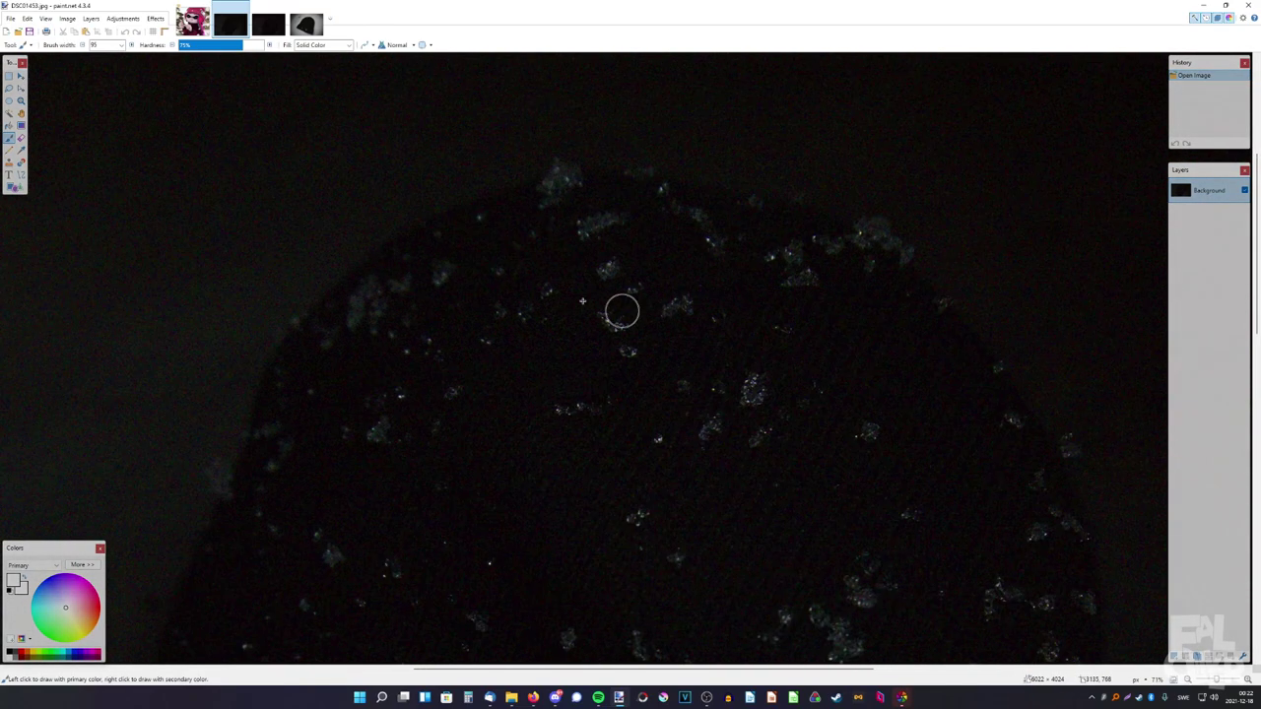
ctrl+scroll(661, 296, down, 1)
click(9, 76)
ctrl+scroll(610, 226, down, 1)
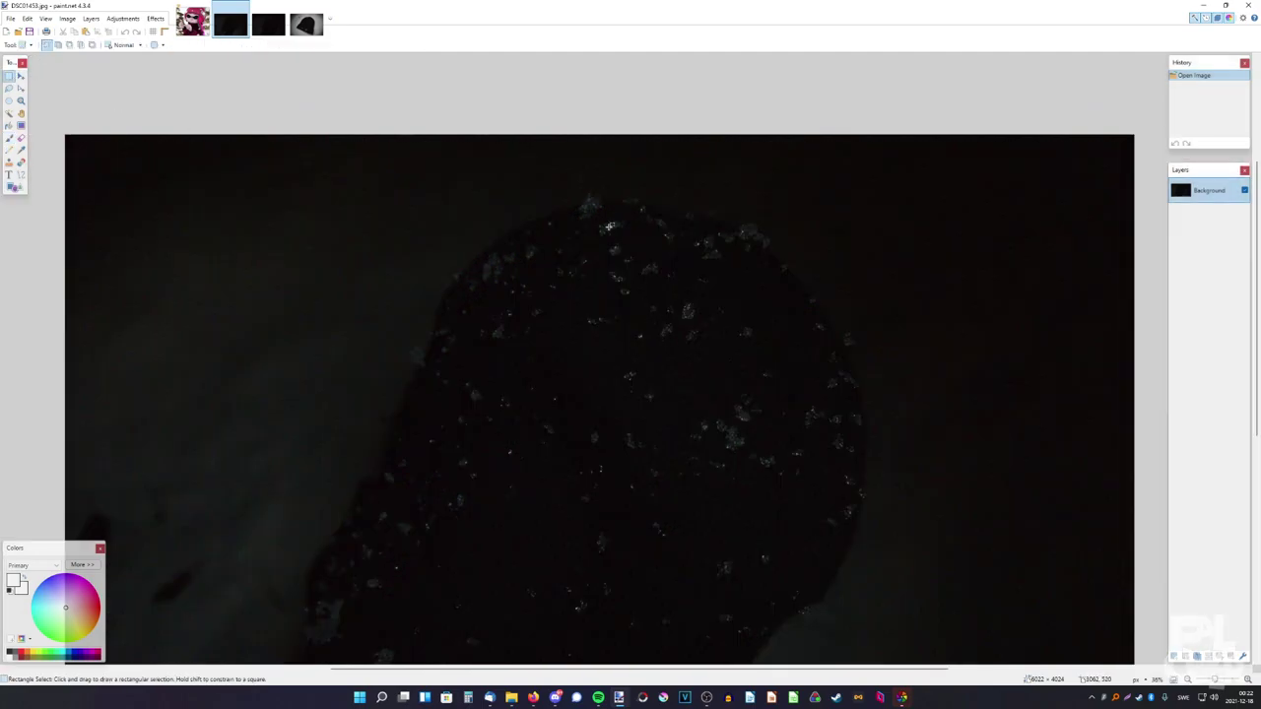
- Max out the photo's brightness and raise its contrast with Brightness/Contrast
click(123, 20)
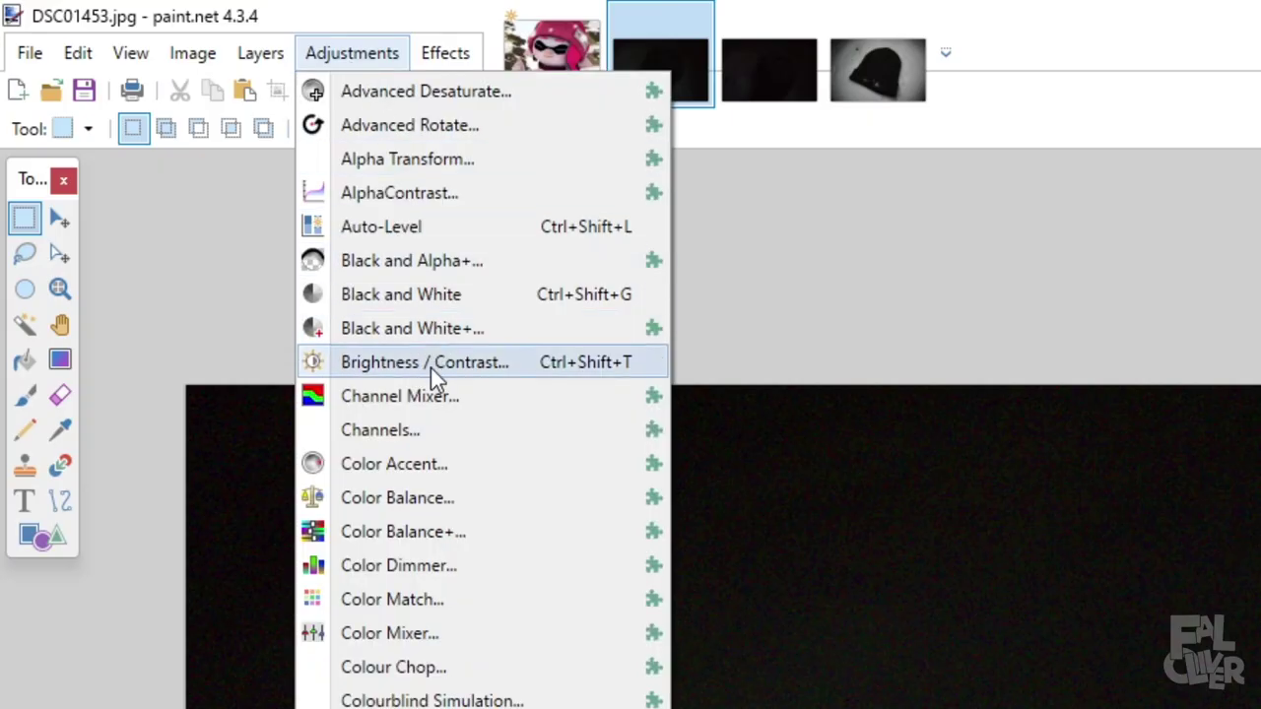
click(433, 379)
drag(371, 294, 532, 310)
drag(371, 361, 463, 374)
click(329, 311)
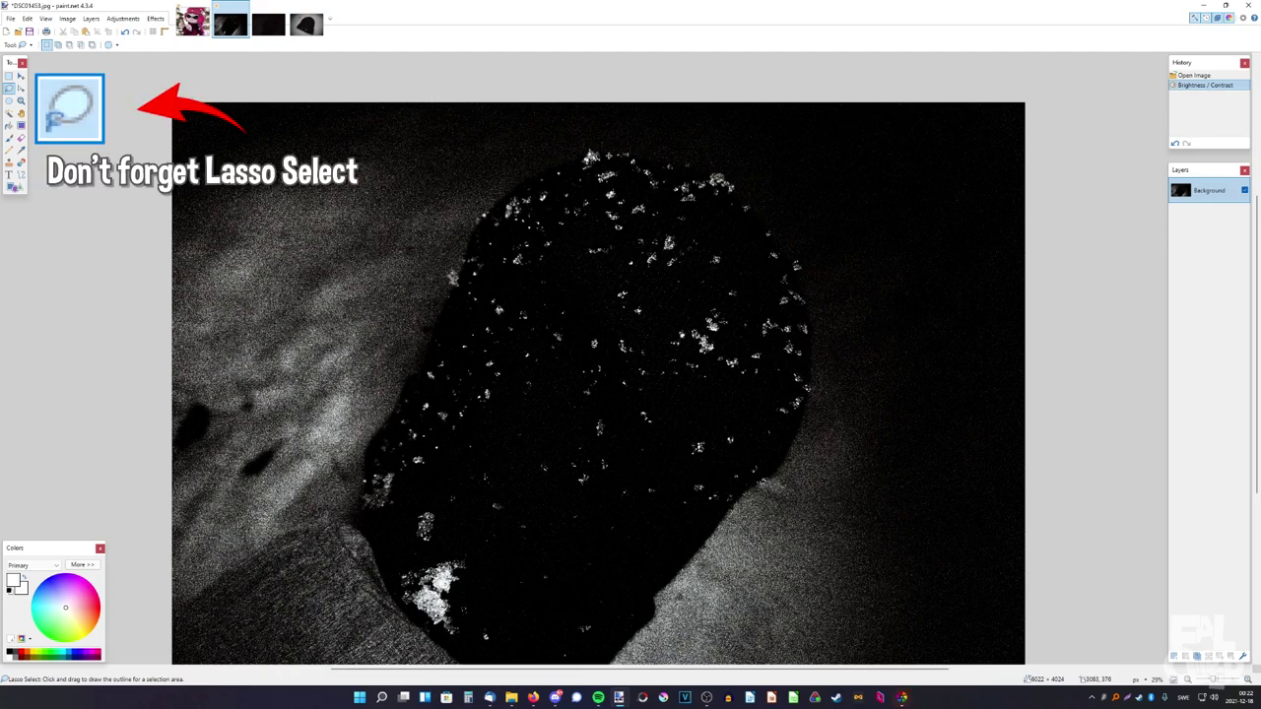
- Lasso the flake-covered rock, paste it onto a new layer, and hide the Background
drag(591, 153, 596, 154)
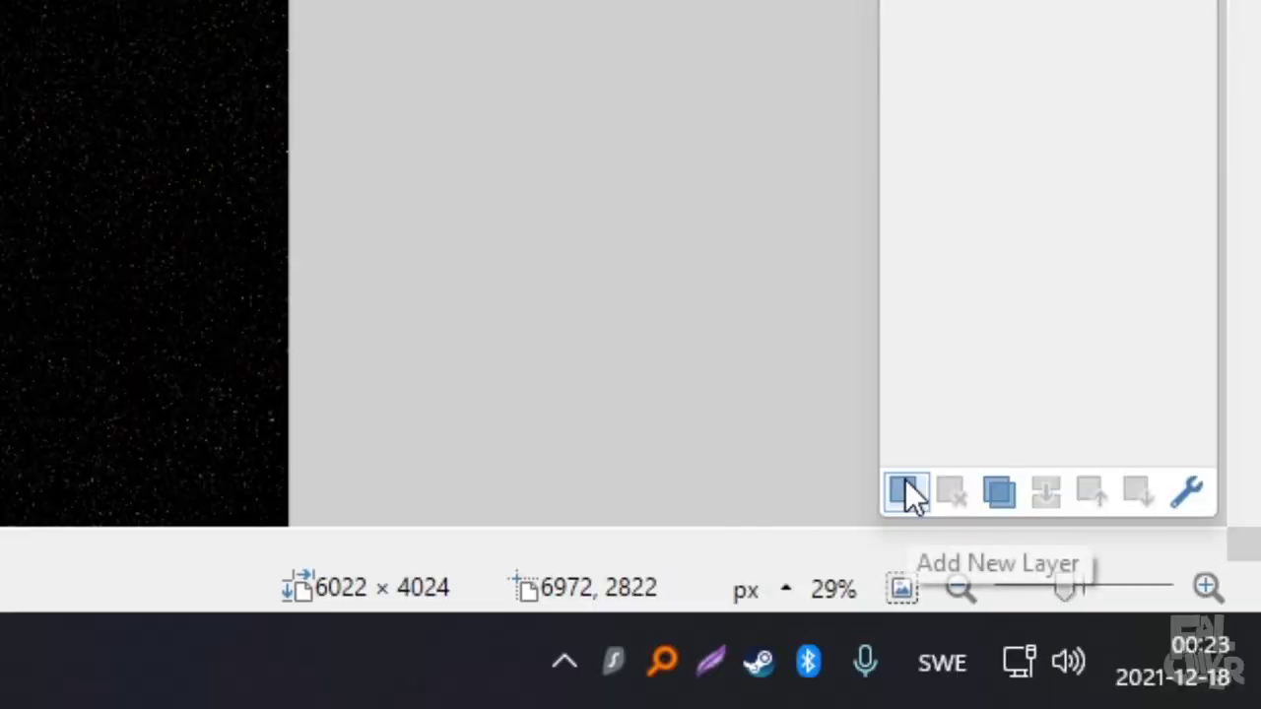
click(1173, 656)
key(ctrl+v)
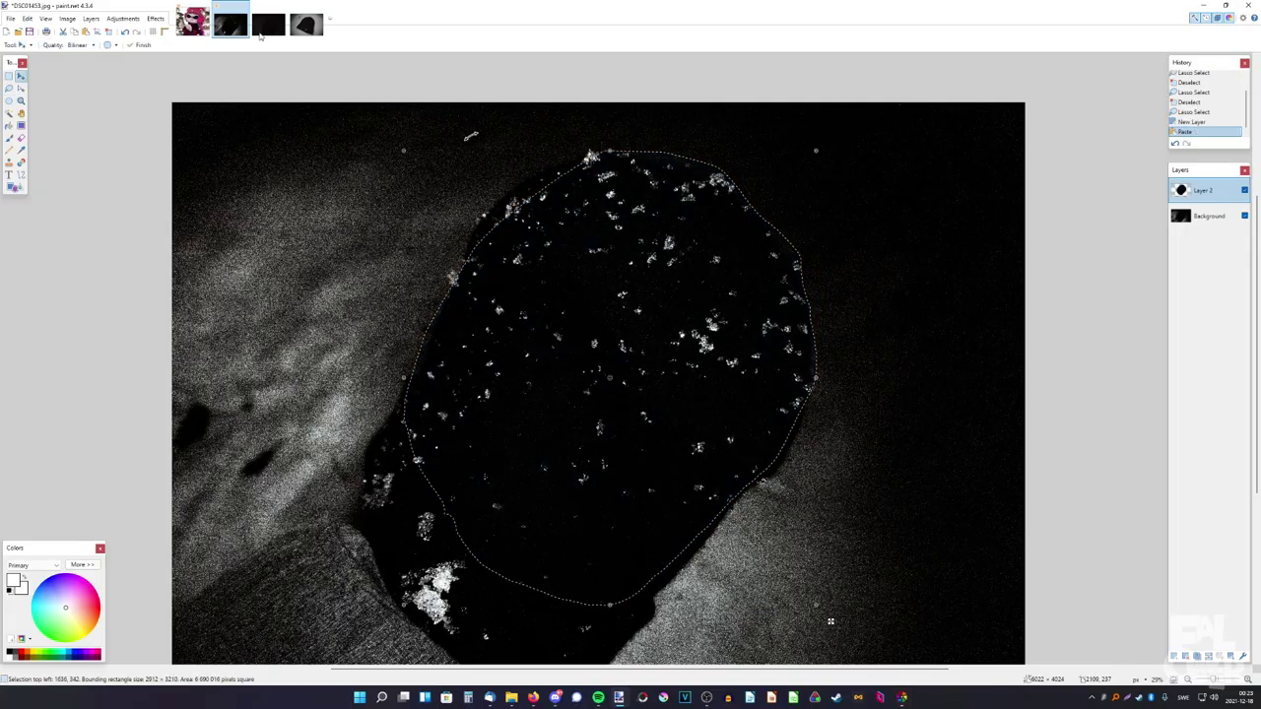
key(ctrl+d)
click(1244, 216)
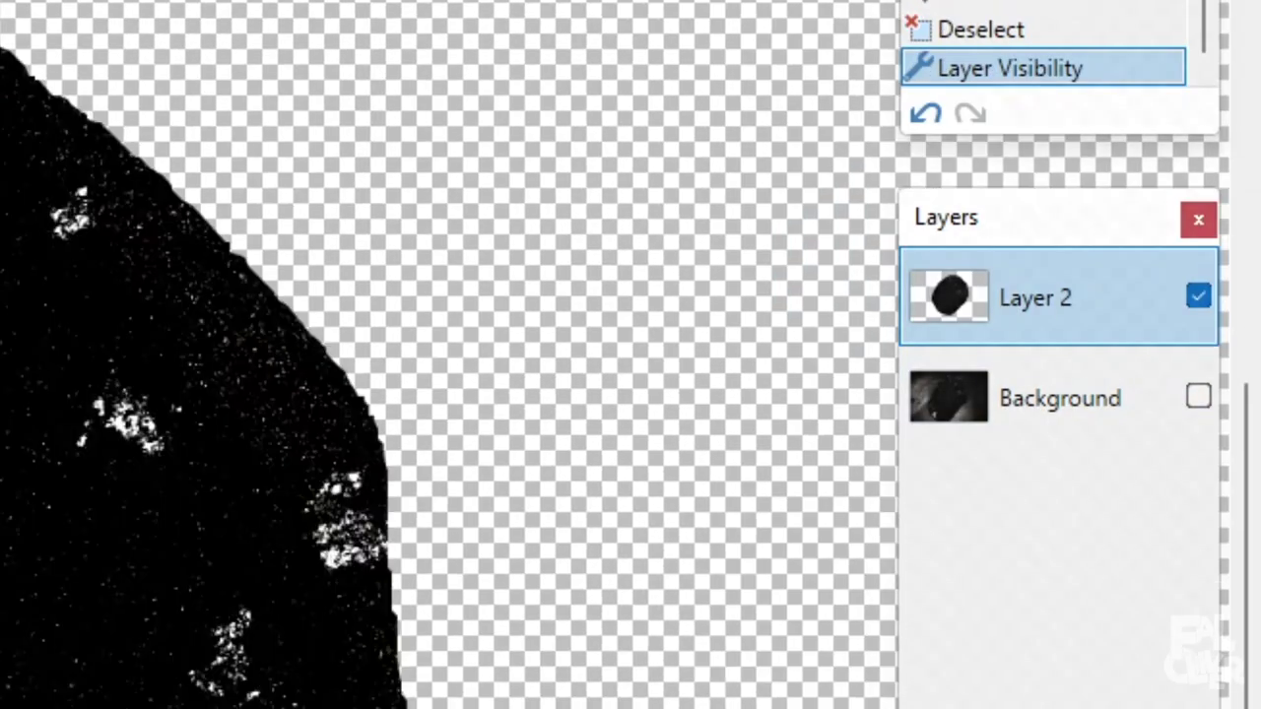
- Bring up Brightness/Contrast again for the cut-out rock layer
click(122, 19)
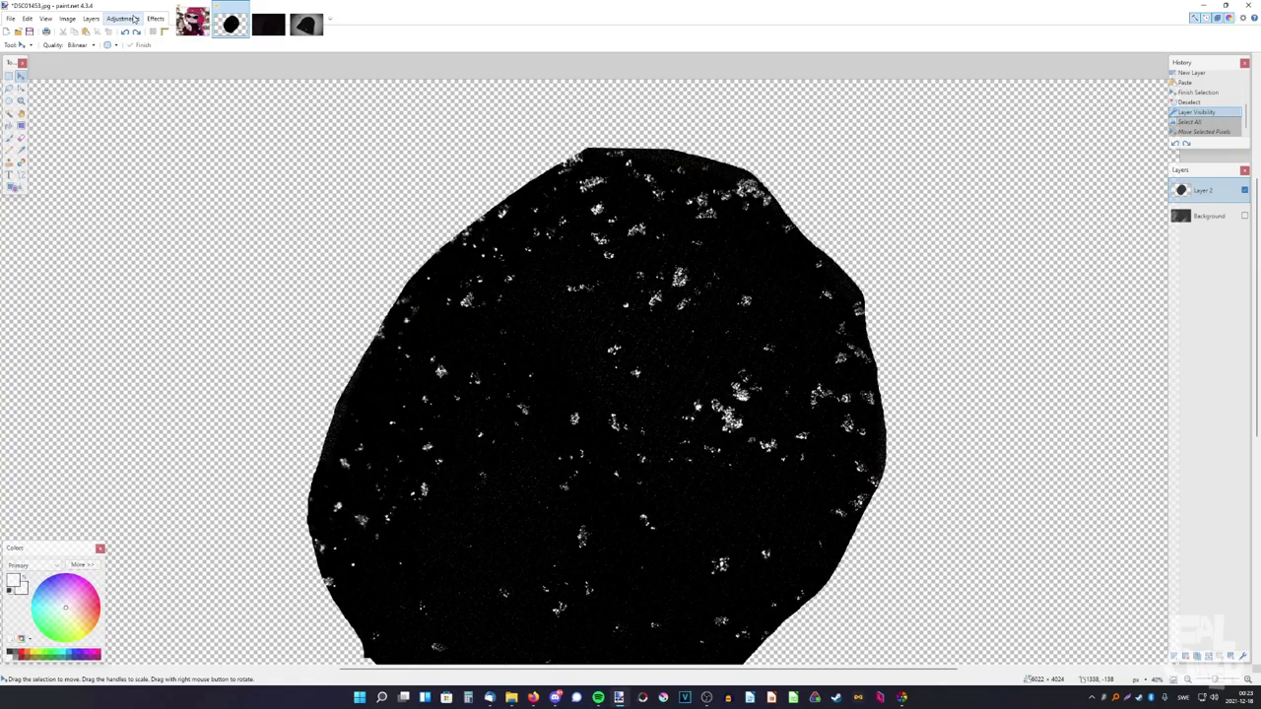
click(148, 118)
drag(630, 301, 343, 288)
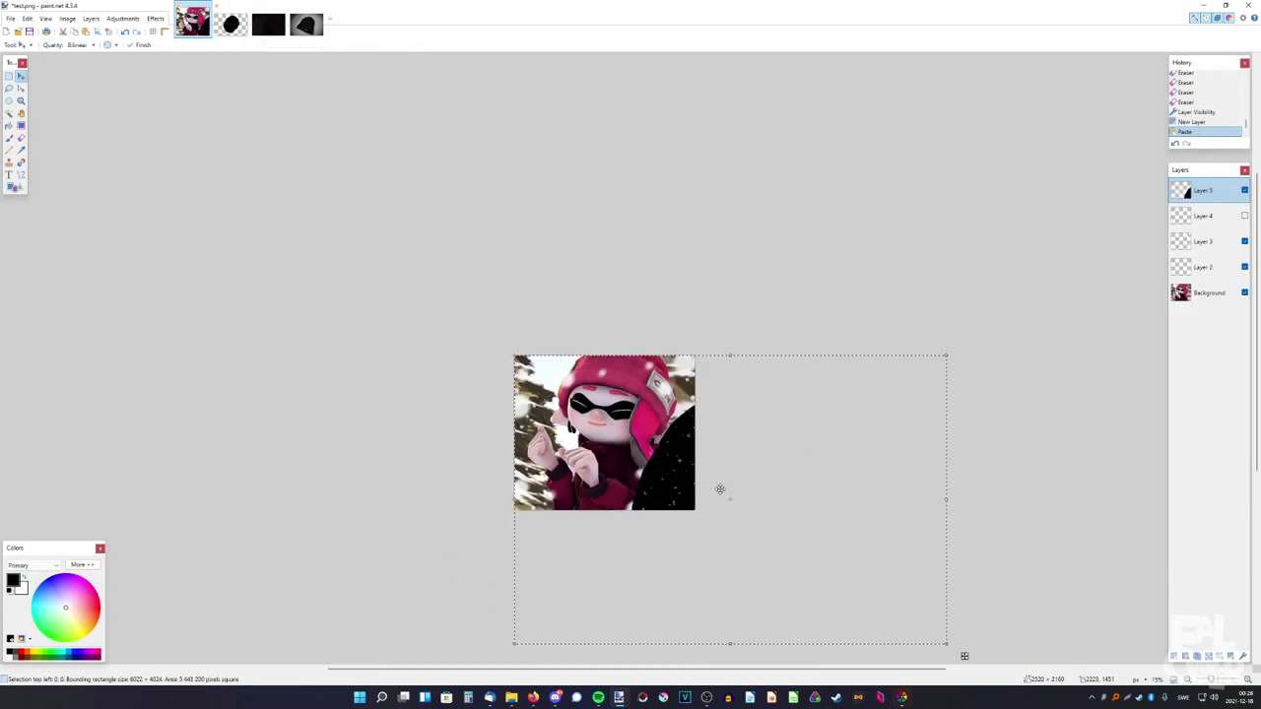
- Set Layer 5's blend mode to Screen
double_click(1204, 190)
drag(611, 279, 748, 249)
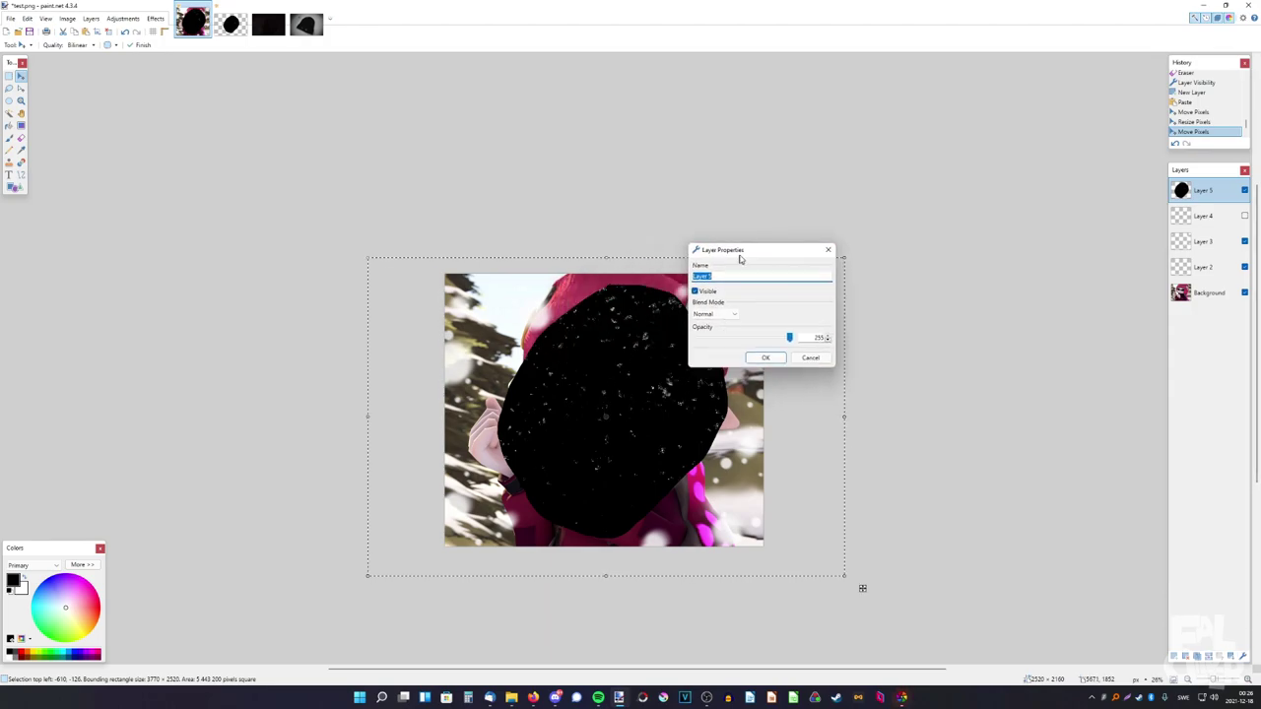
click(716, 313)
click(717, 433)
click(766, 357)
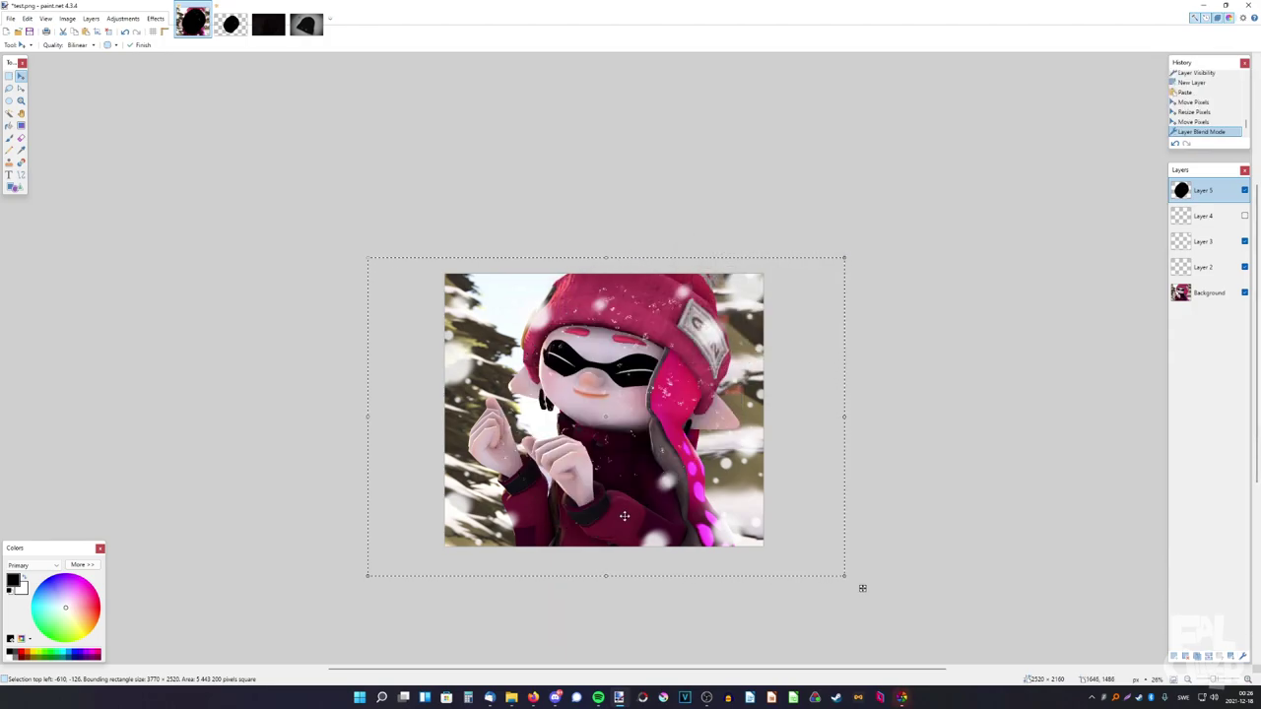
- Enlarge and slightly rotate the snow texture to cover the picture, then deselect
drag(608, 575, 615, 498)
ctrl+scroll(611, 443, up, 3)
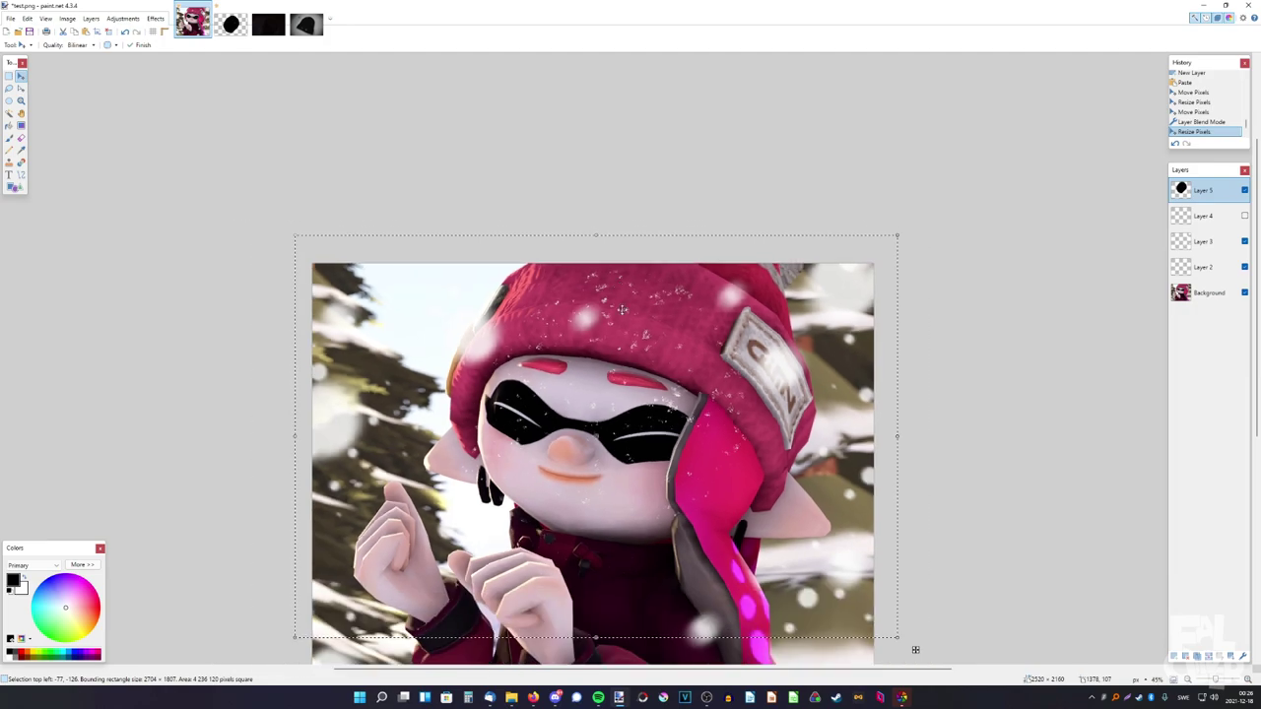
drag(951, 510, 1041, 518)
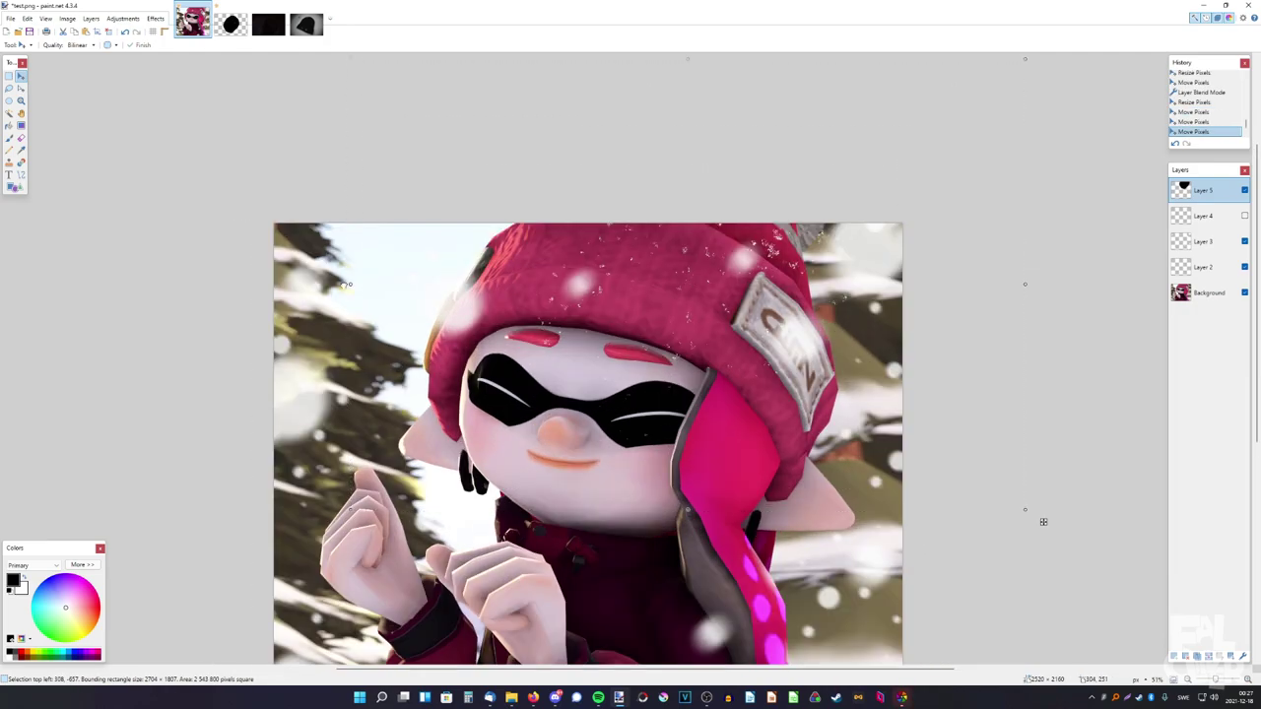
drag(242, 268, 175, 73)
click(115, 31)
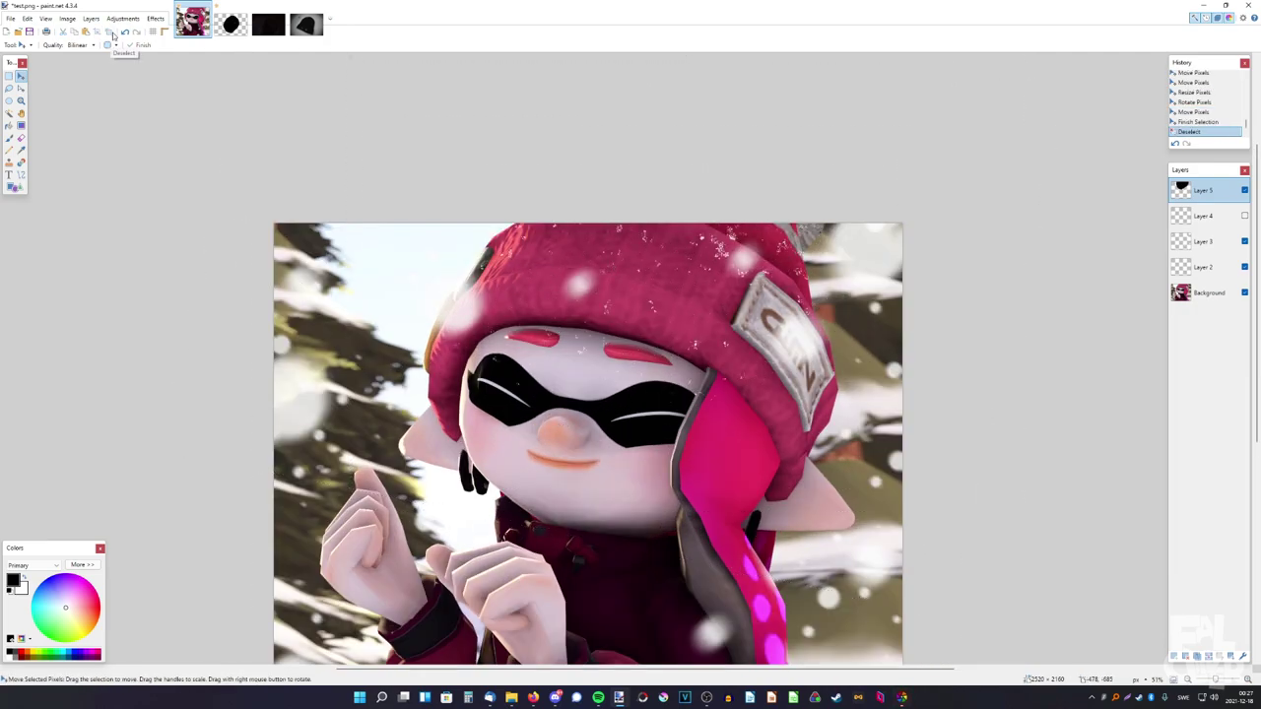
- Soften the snow texture layer with a Gaussian blur
click(156, 18)
click(316, 205)
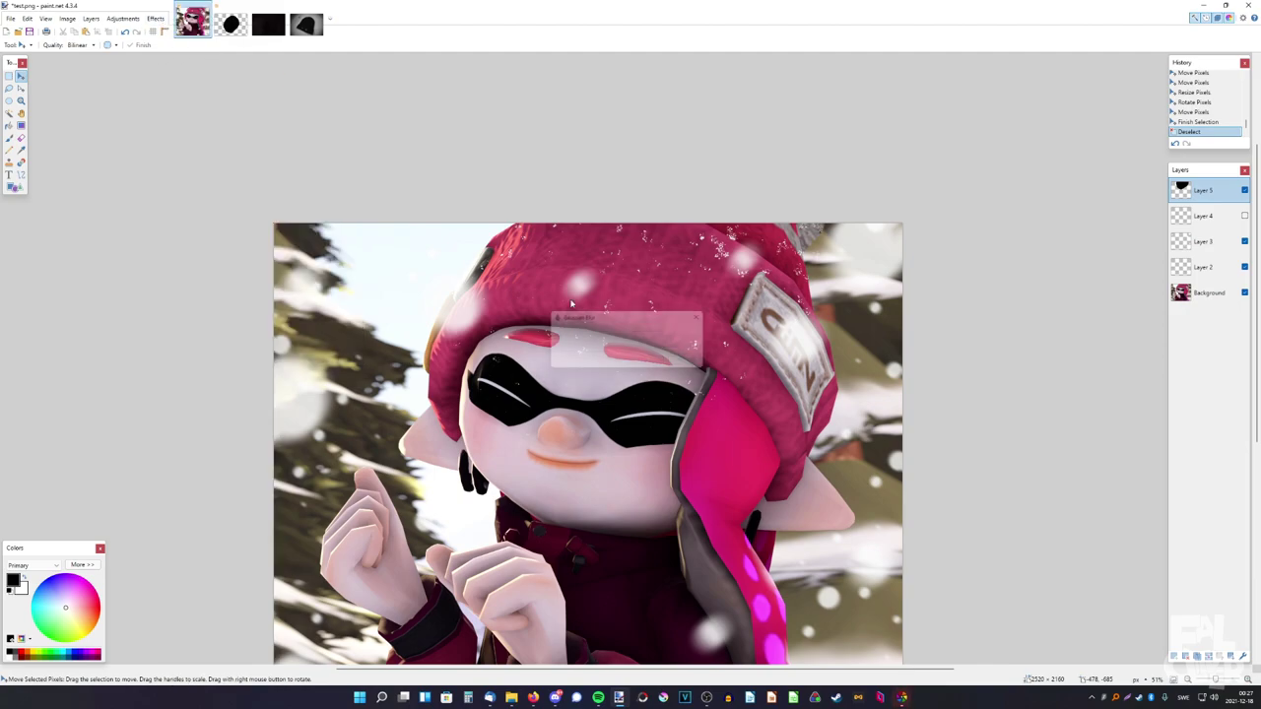
mouse_move(591, 316)
mouse_down()
mouse_move(364, 258)
mouse_move(322, 286)
mouse_up()
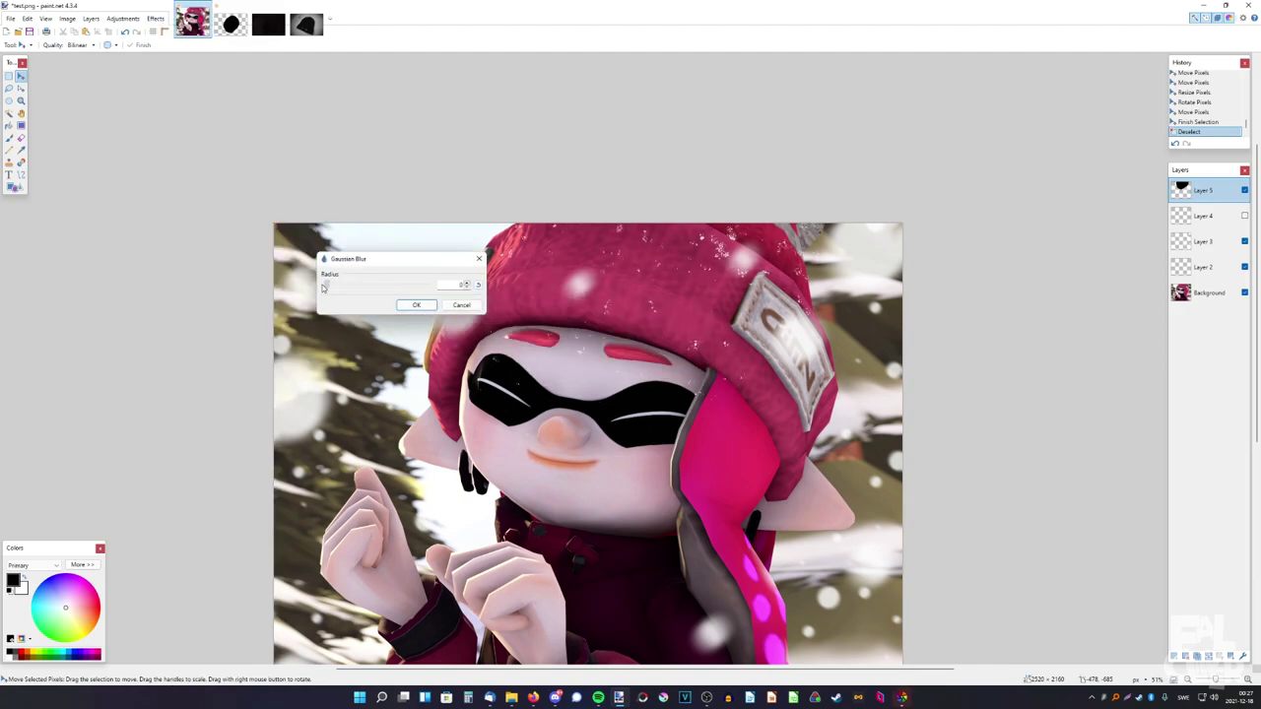
click(415, 305)
scroll(690, 394, up, 3)
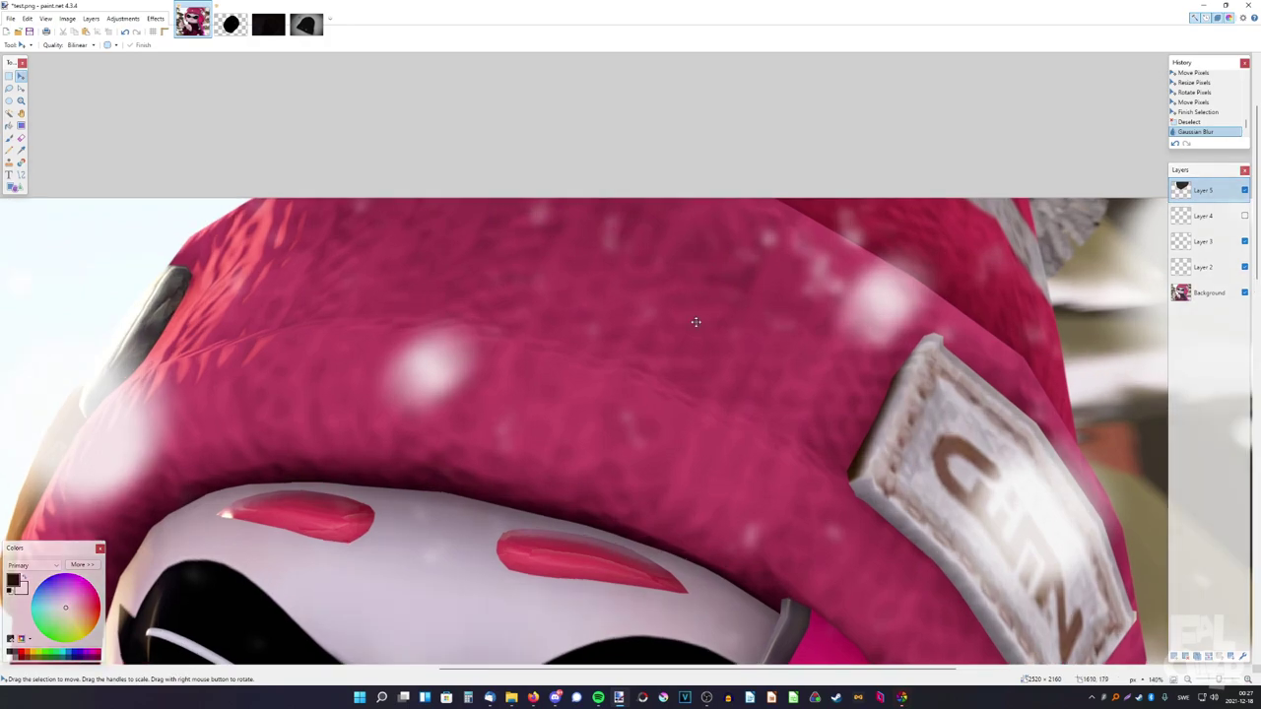
scroll(690, 394, down, 2)
scroll(702, 390, down, 1)
scroll(702, 390, down, 1)
scroll(692, 346, up, 2)
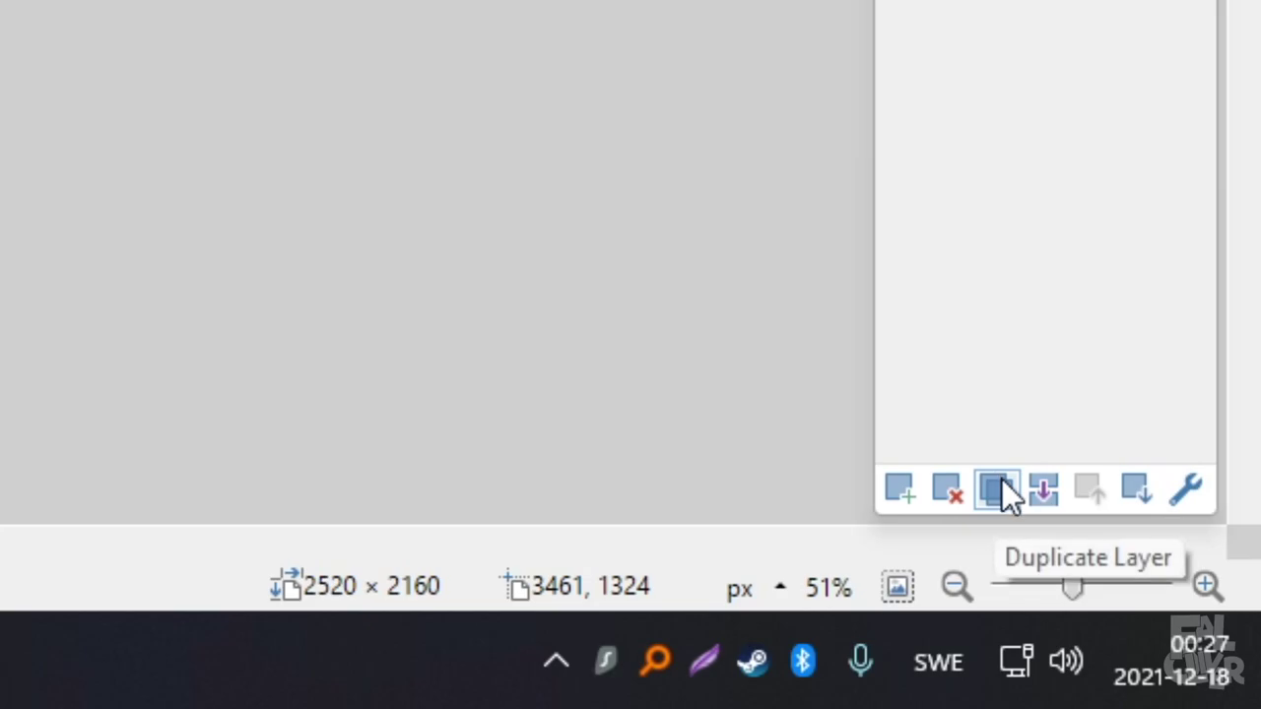
- Duplicate the snow texture Layer 5 twice and merge the copies back into one layer
click(1197, 656)
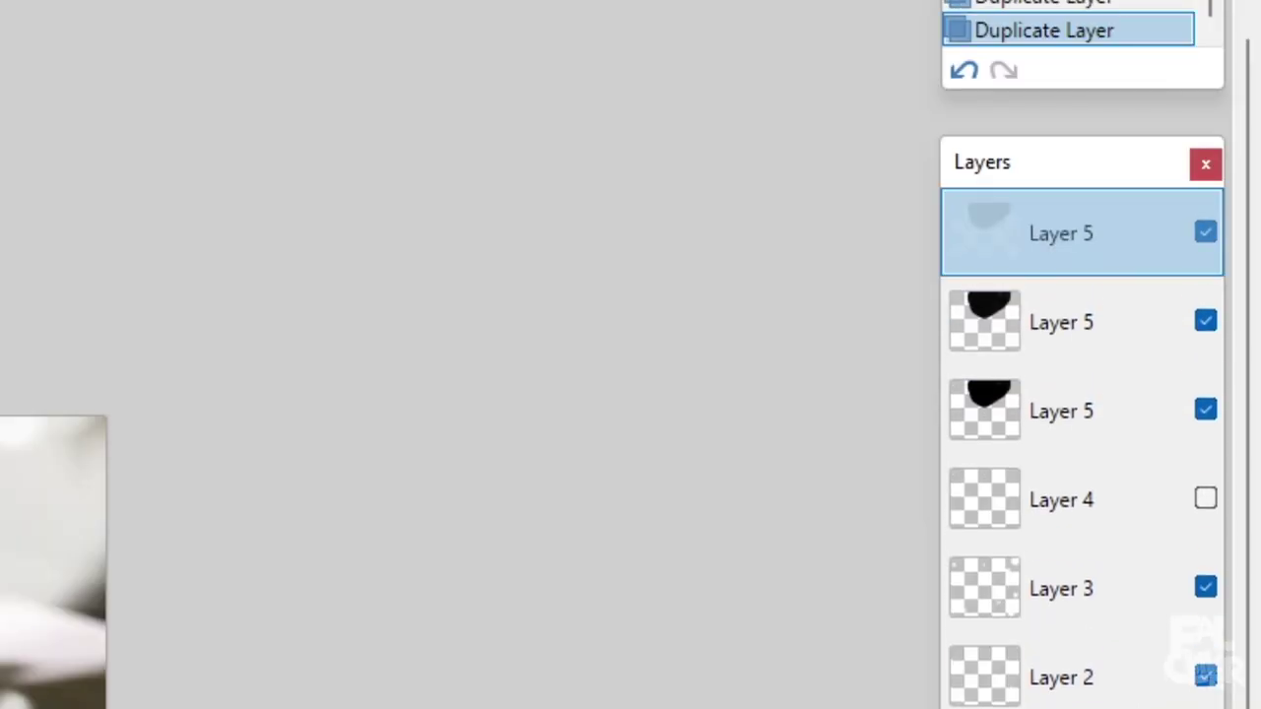
key(ctrl+shift+d)
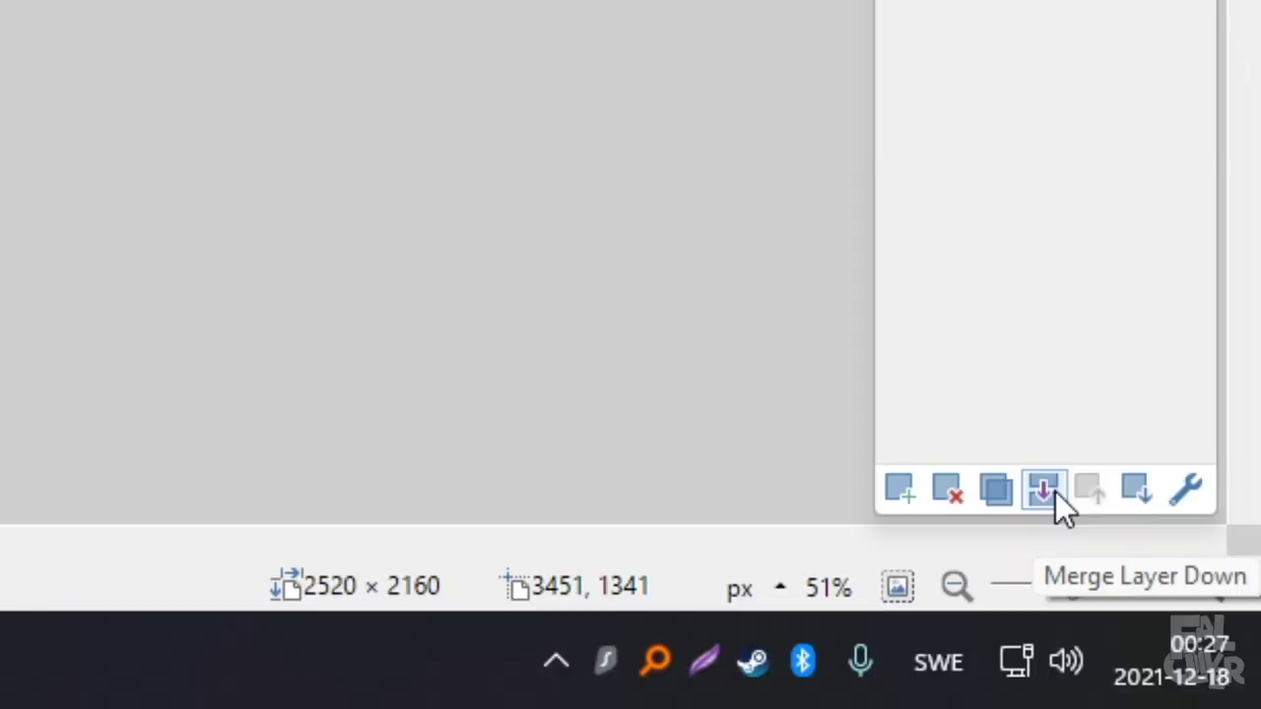
click(1055, 492)
click(1055, 492)
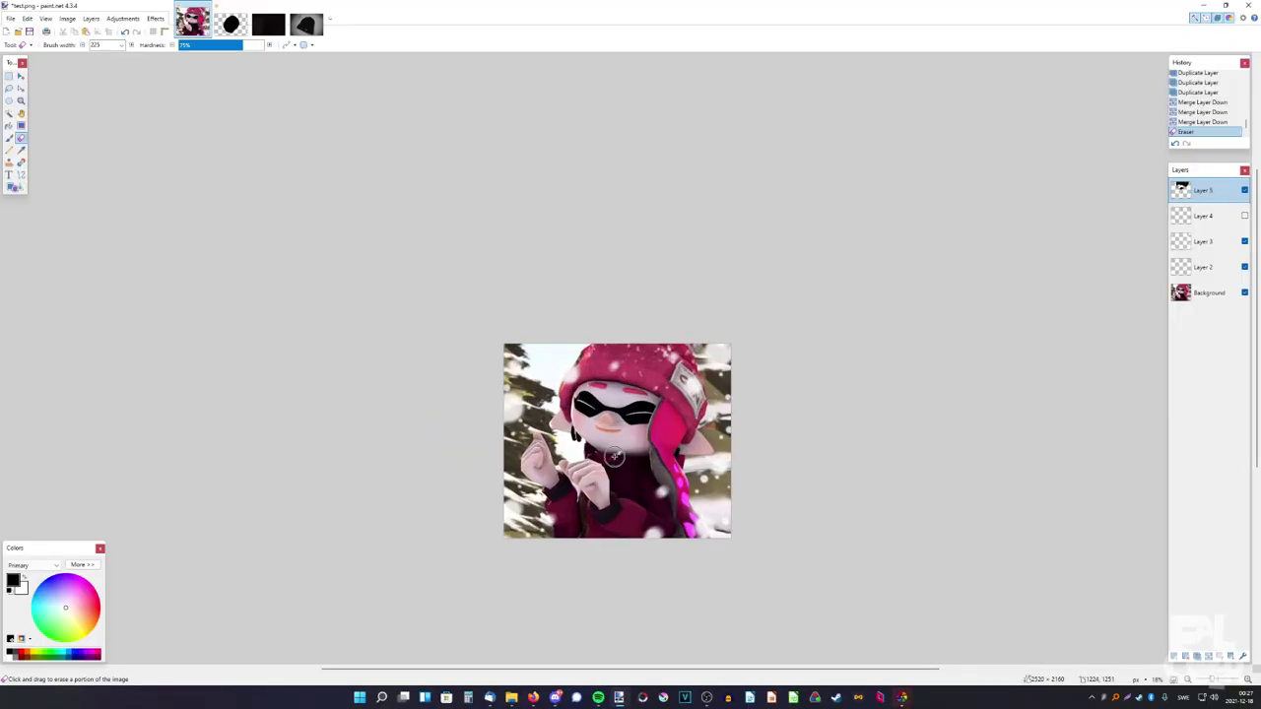
- Add a new empty layer on top of the stack, then undo it
scroll(614, 456, up, 1)
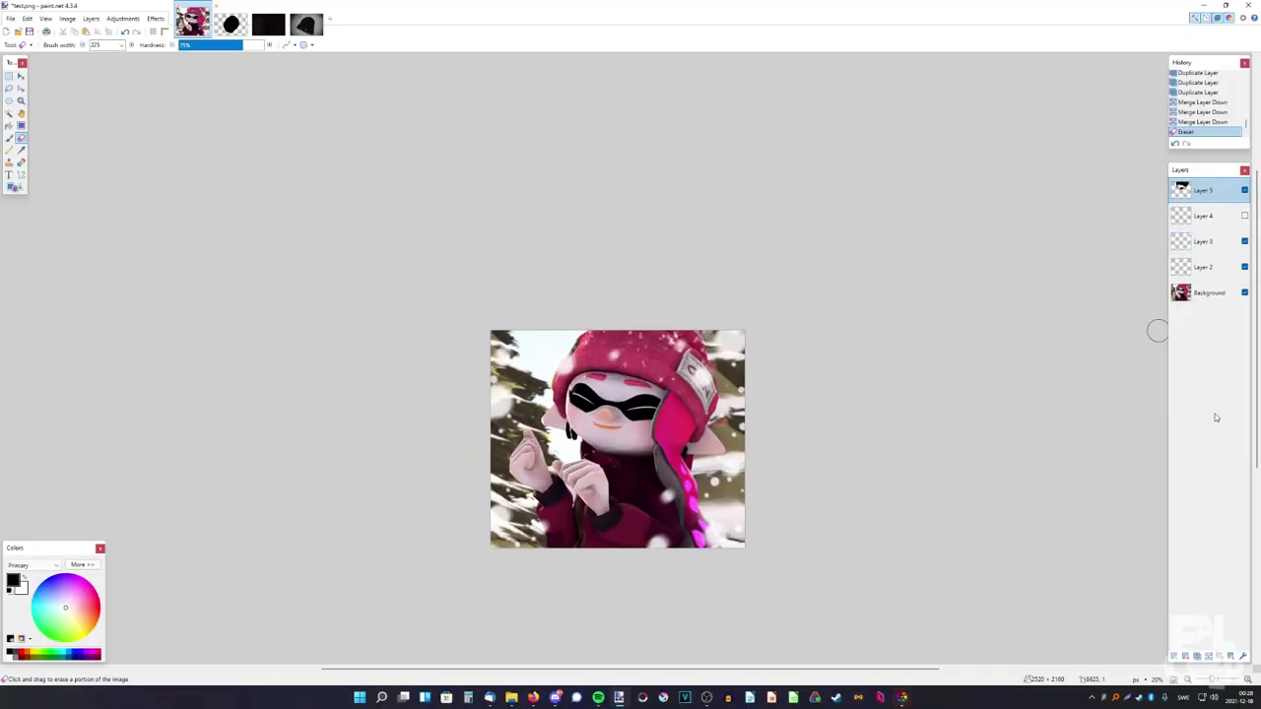
click(1172, 655)
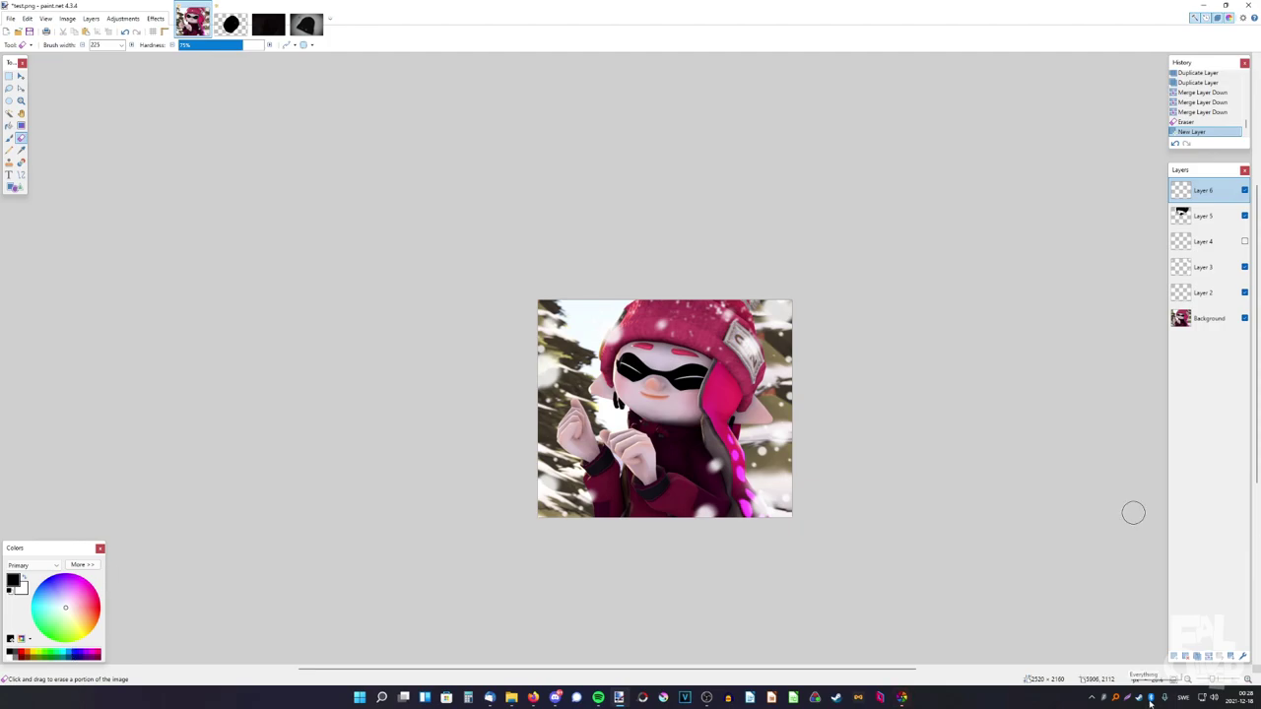
key(ctrl+z)
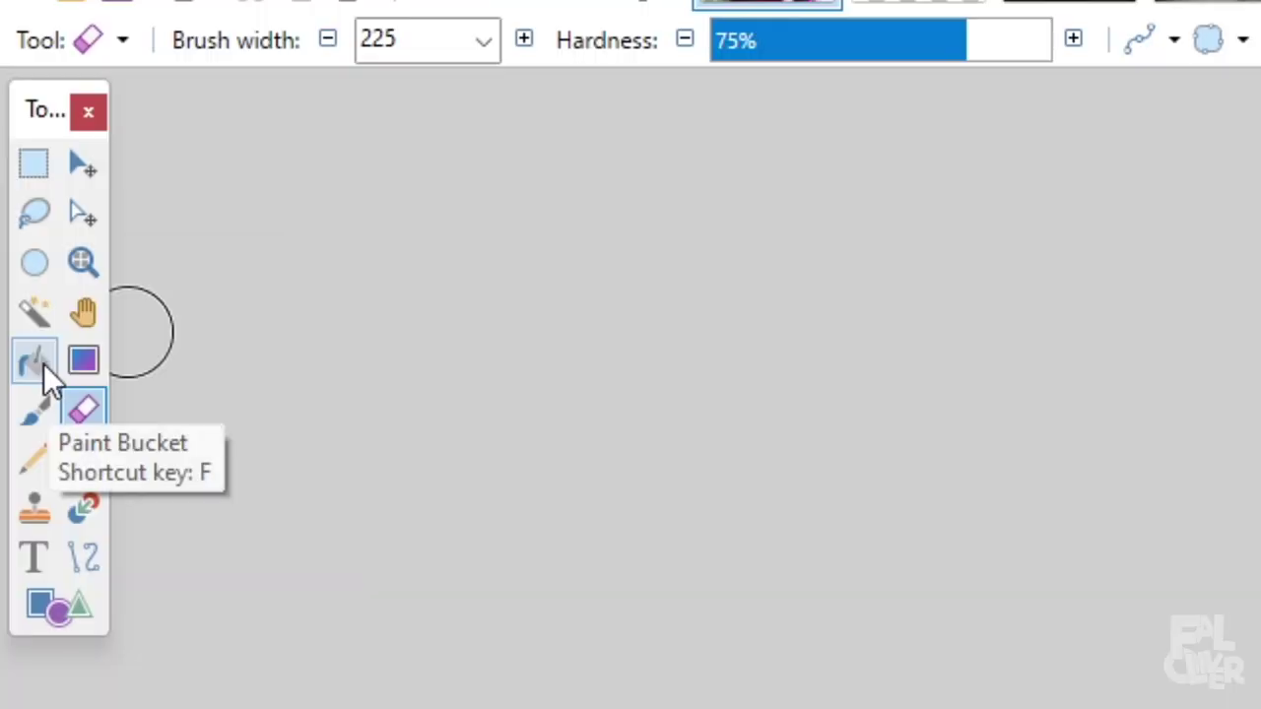
- Fill the new layer with blue and set it to Overlay blending at low opacity
click(44, 365)
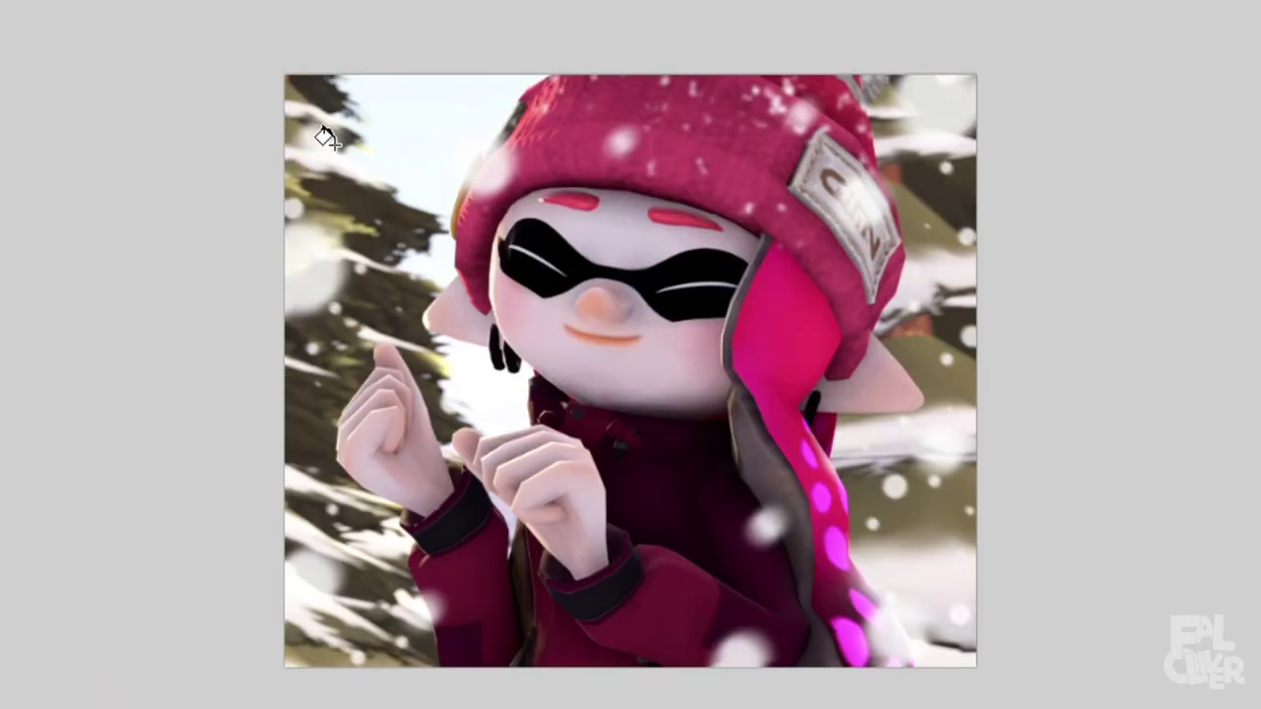
click(500, 259)
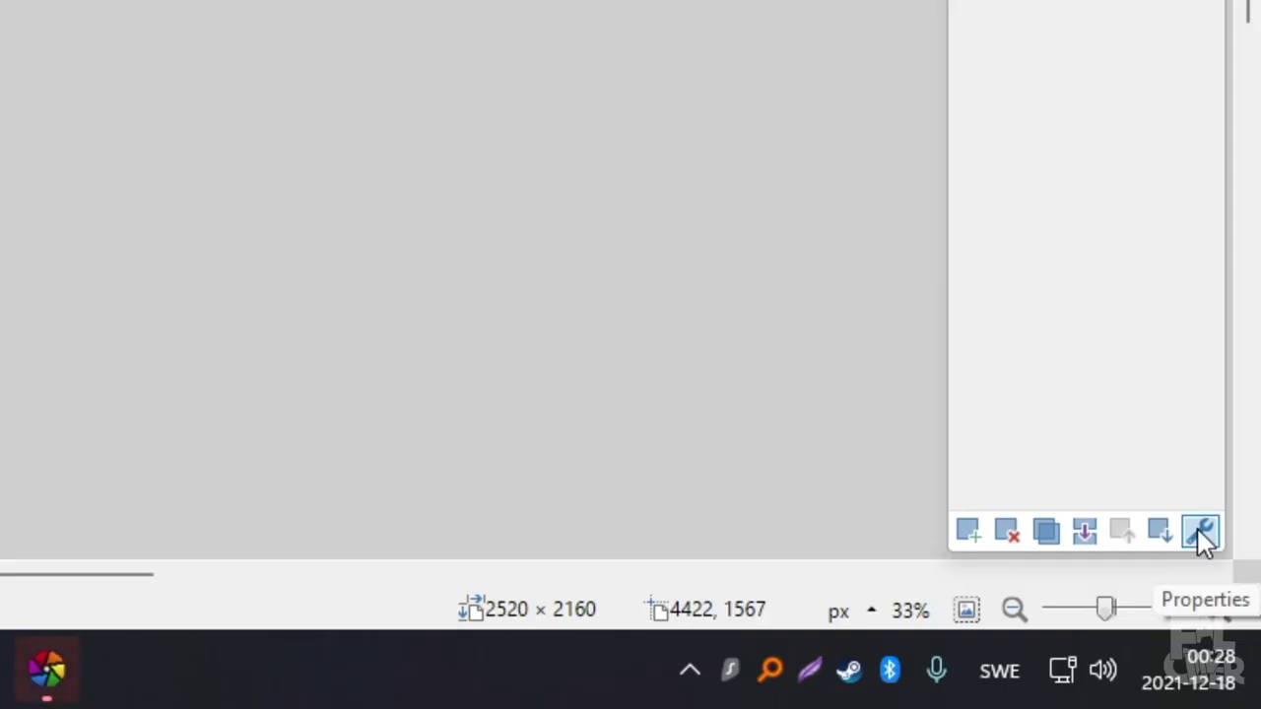
click(1242, 656)
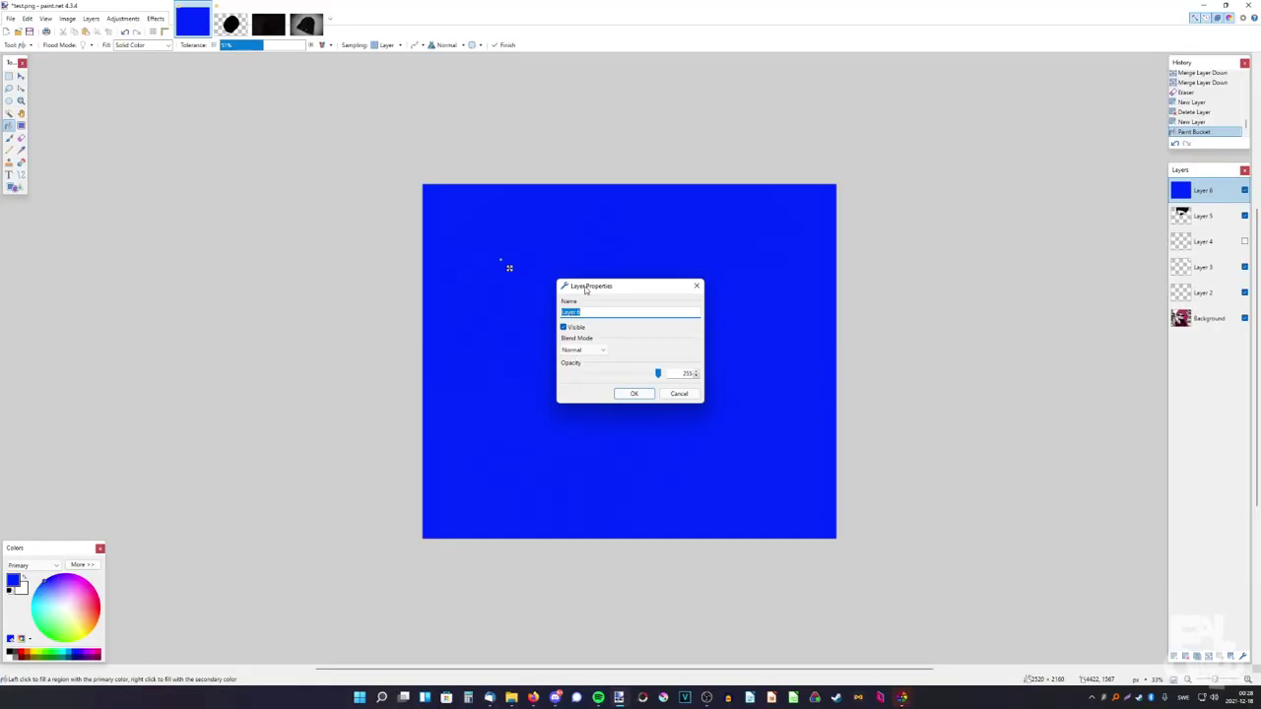
click(921, 301)
click(910, 374)
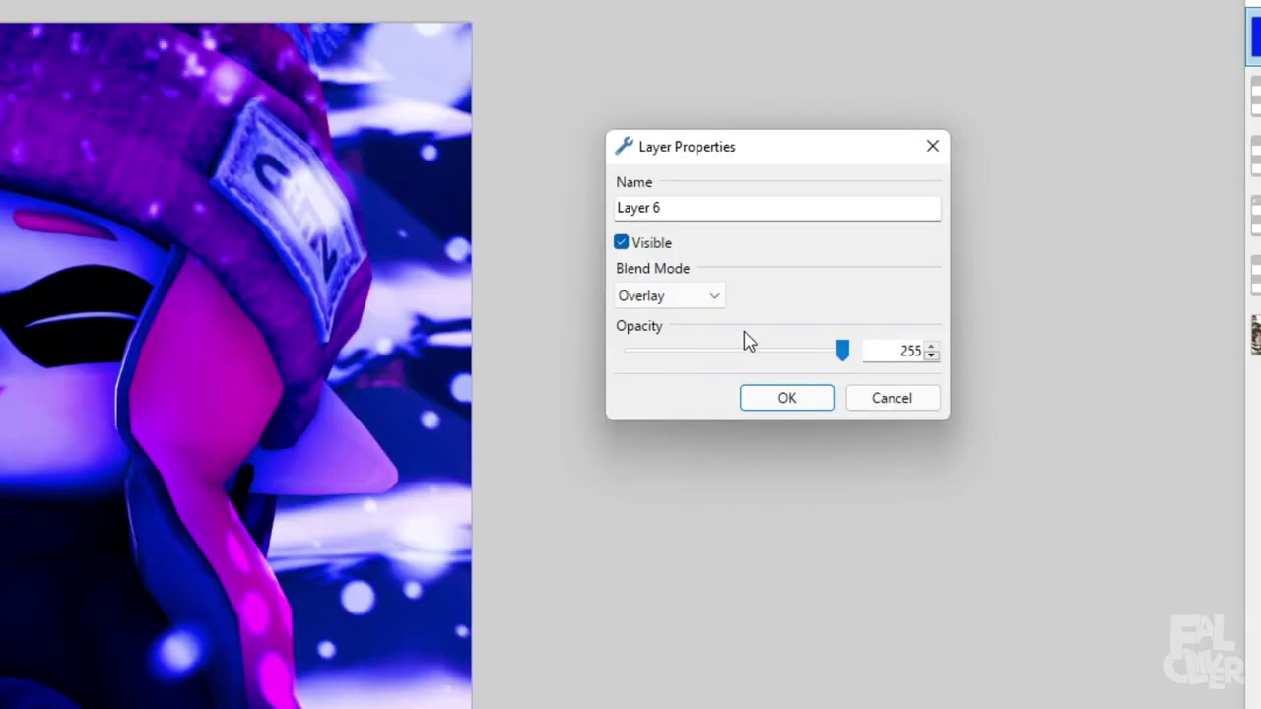
drag(994, 324, 904, 326)
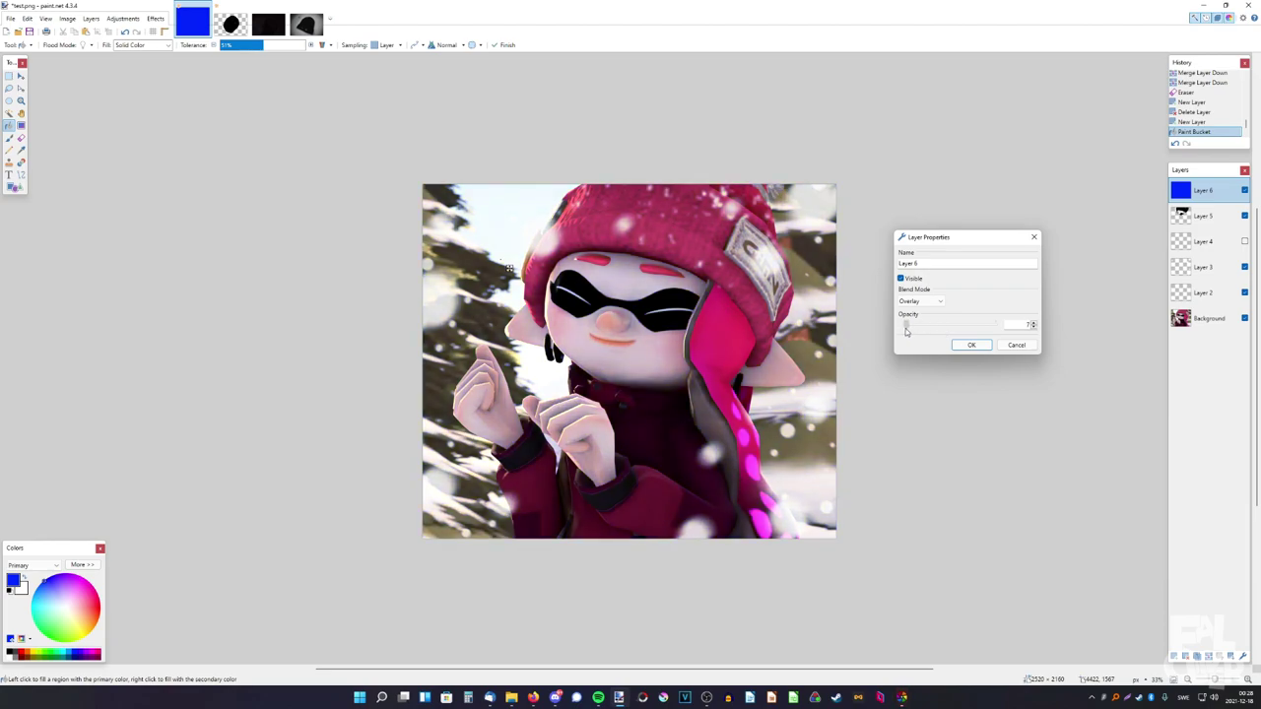
click(971, 344)
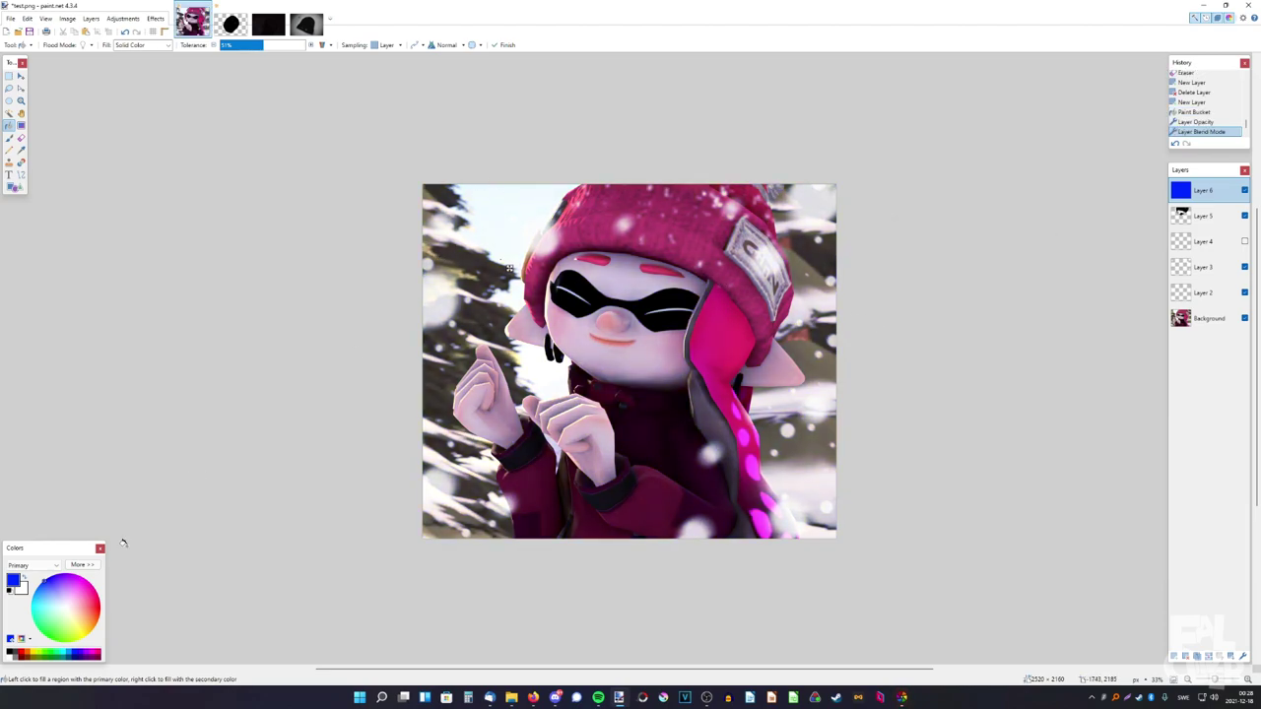
- Set the primary colour to pure blue 0000FF in the expanded colour controls
click(81, 564)
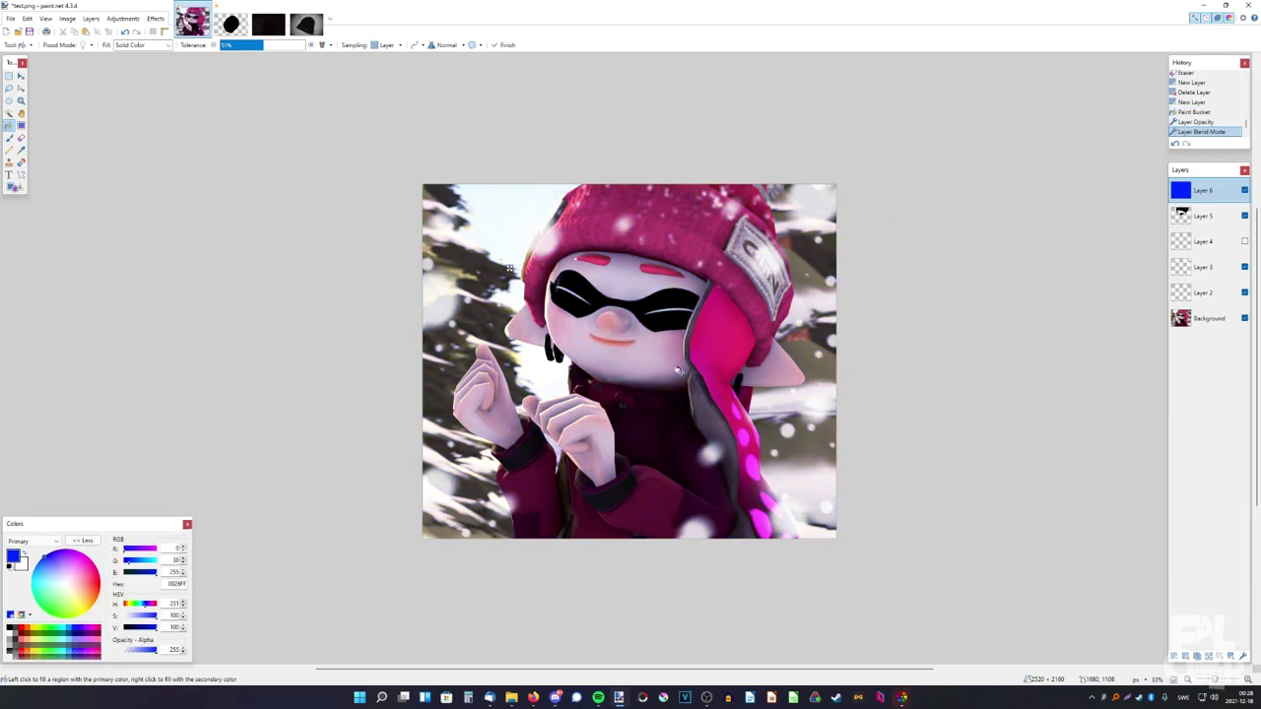
click(136, 560)
drag(139, 565, 125, 565)
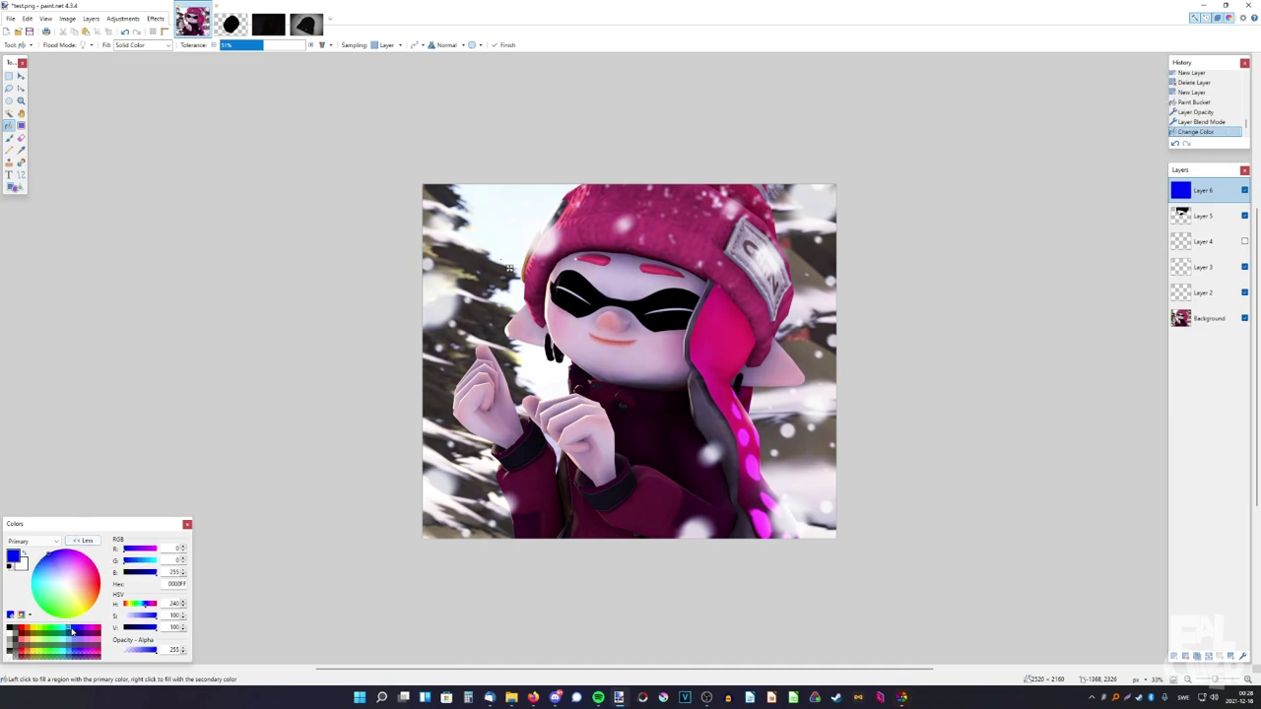
click(81, 541)
key(s)
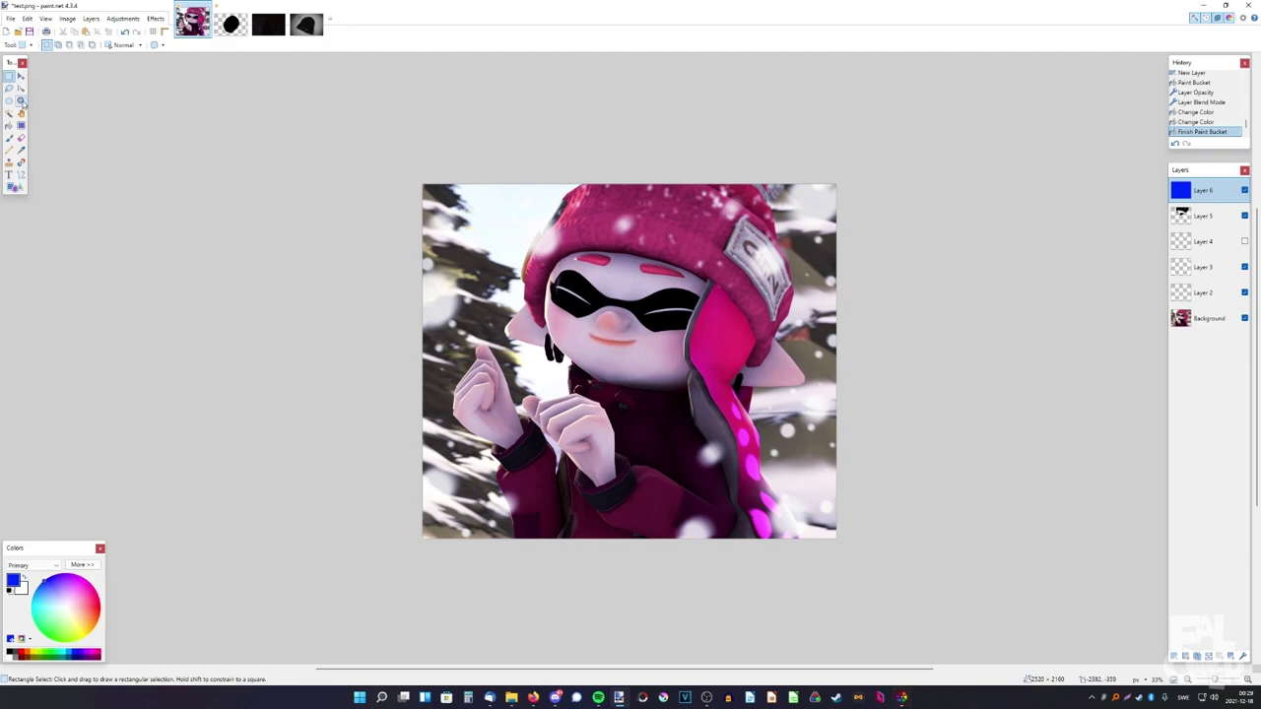
click(21, 101)
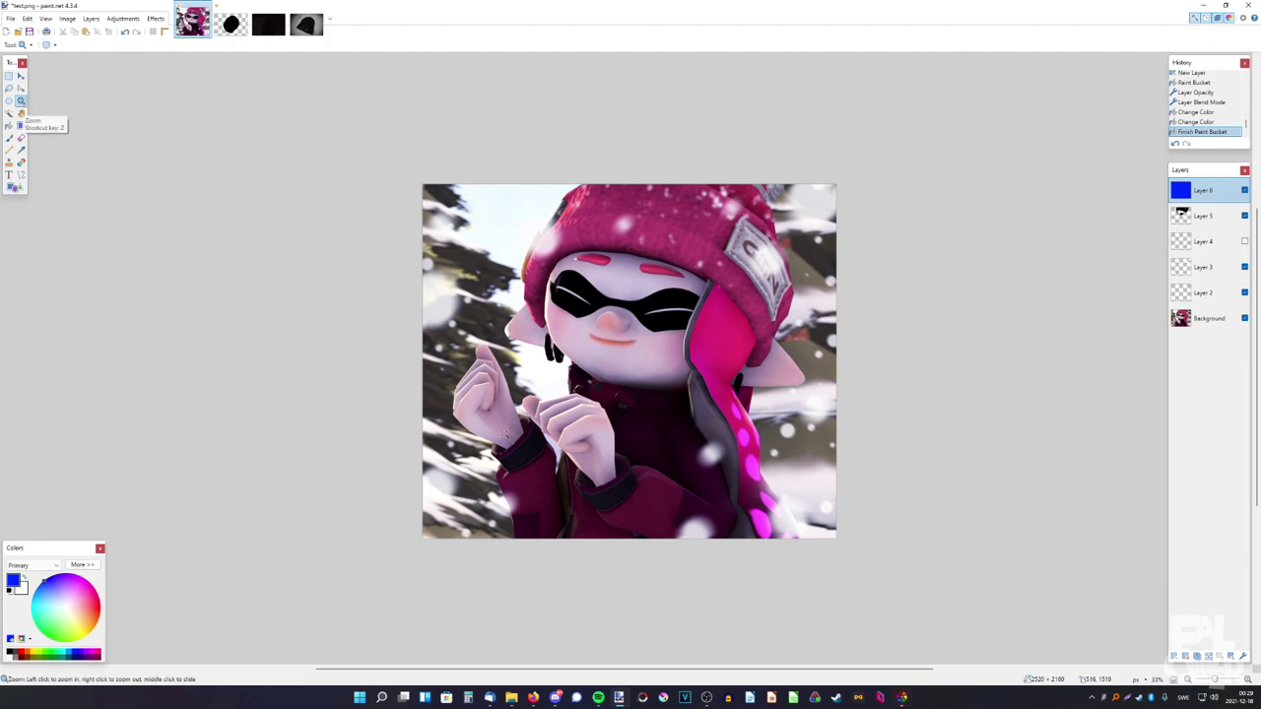
click(706, 369)
right_click(635, 286)
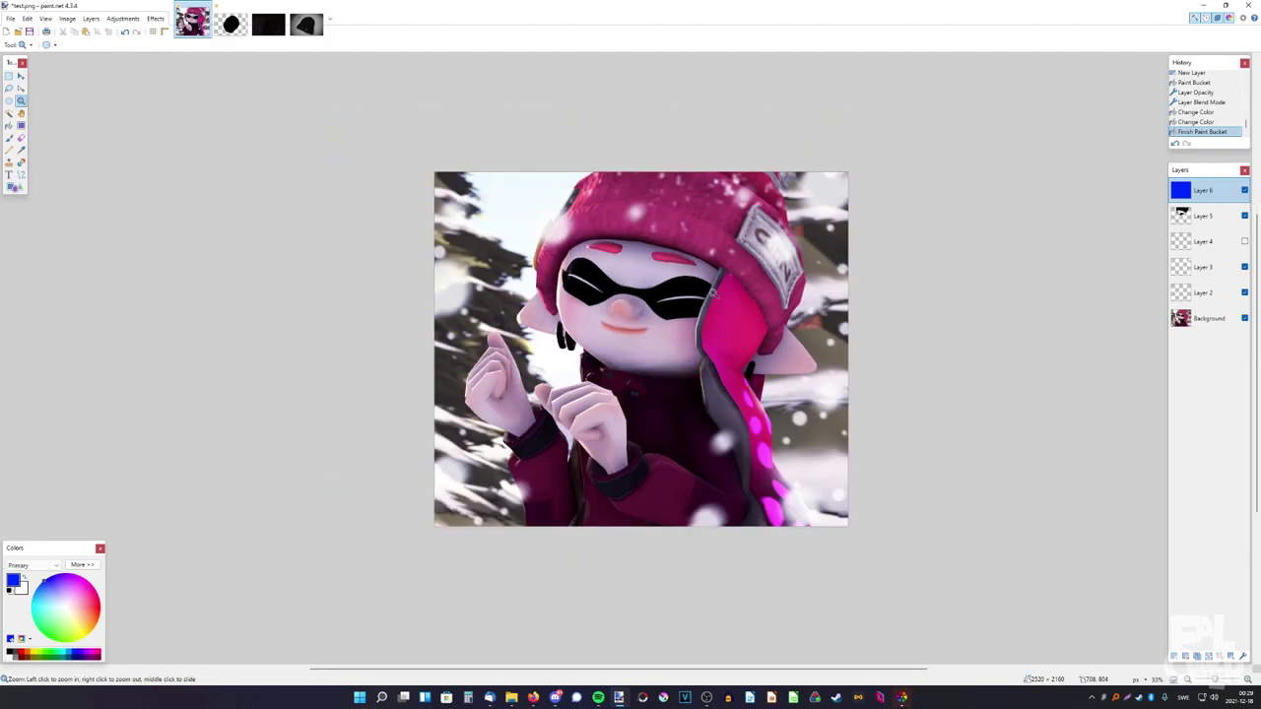
click(638, 316)
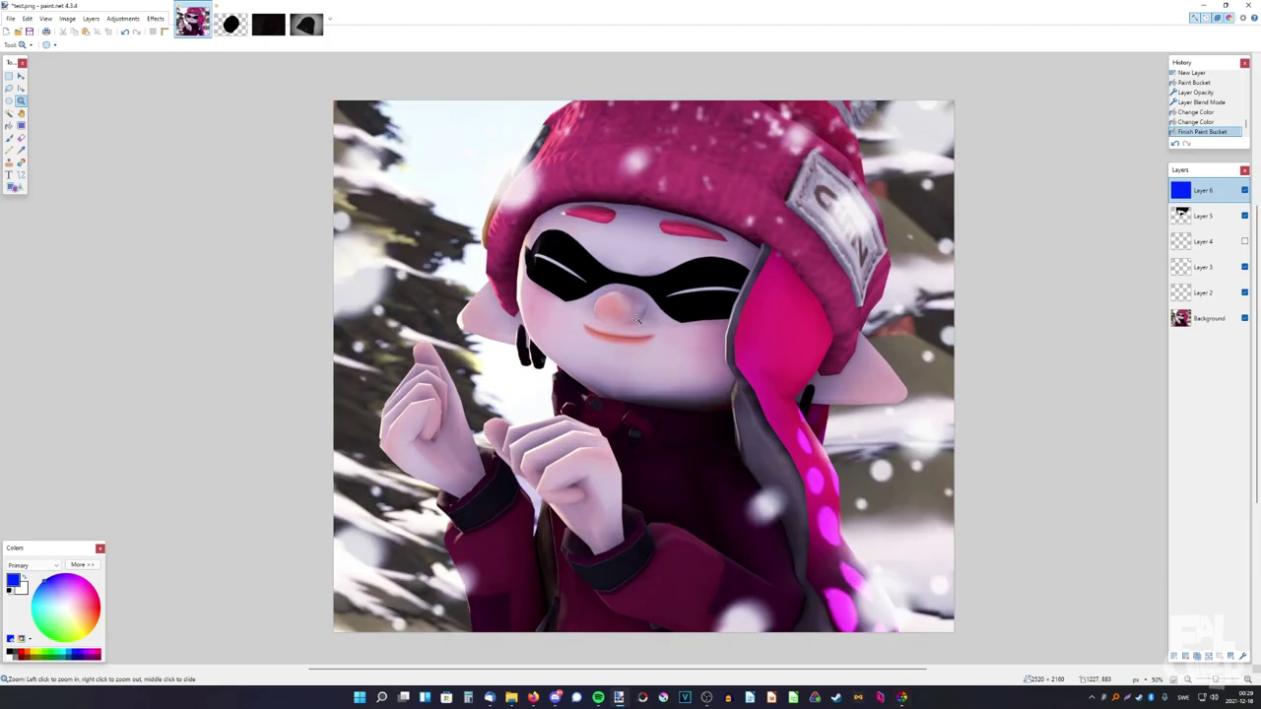
right_click(637, 318)
right_click(637, 318)
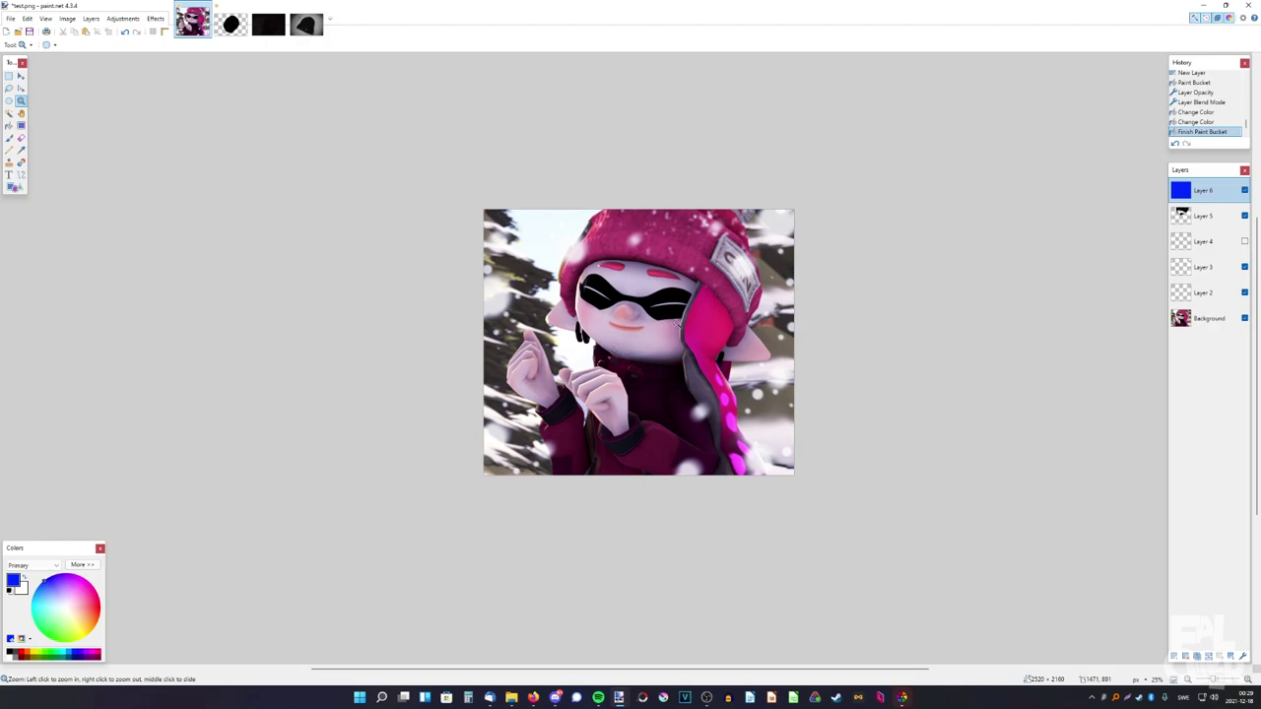
drag(676, 336, 652, 344)
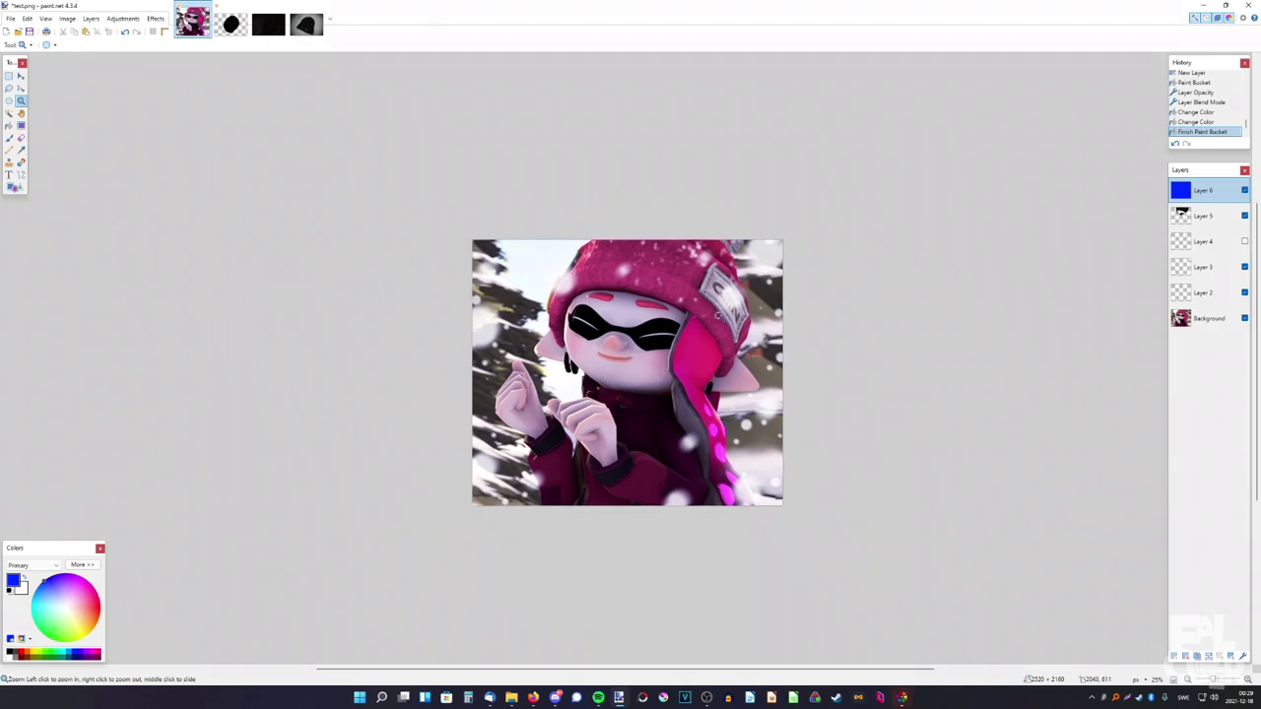
click(1244, 318)
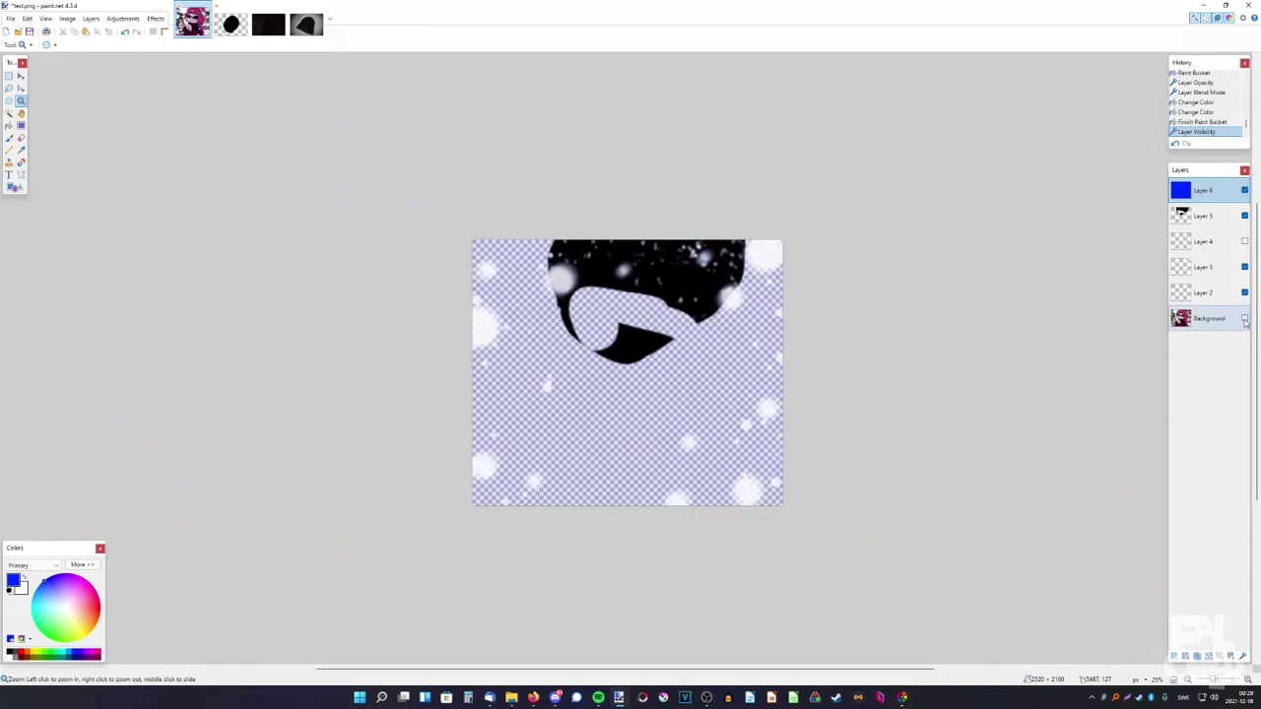
click(1244, 318)
scroll(598, 354, up, 1)
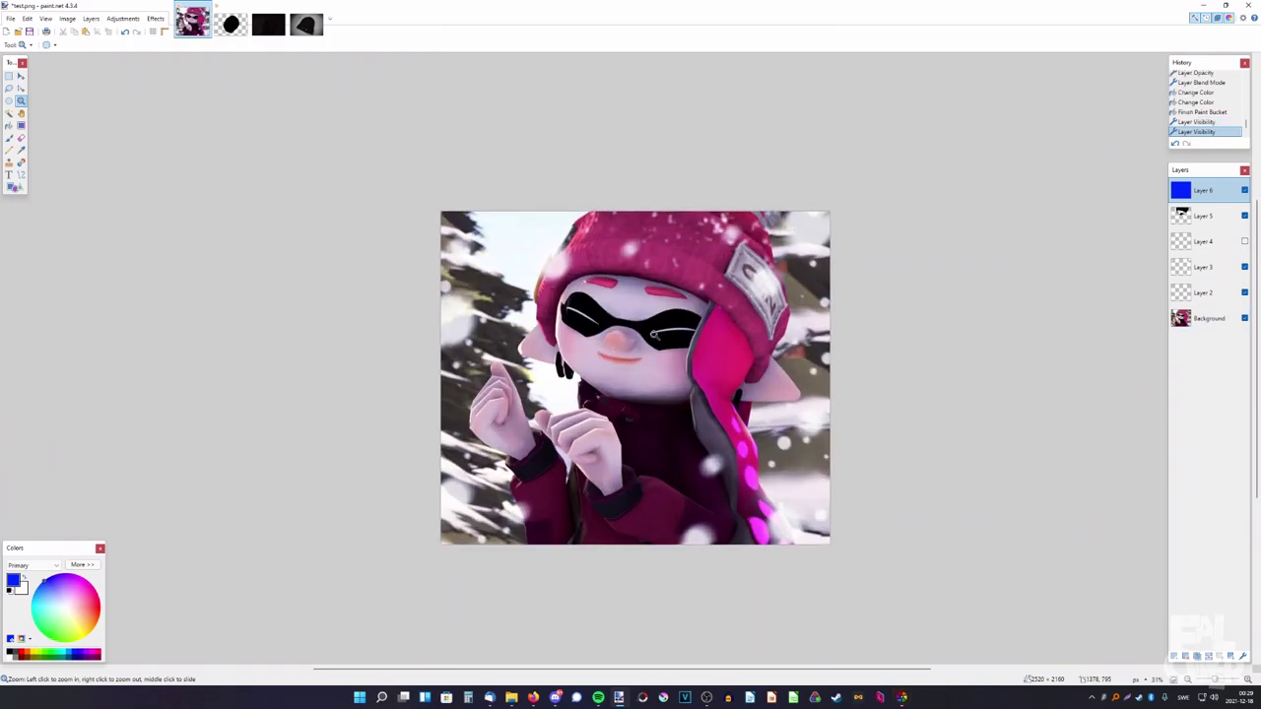